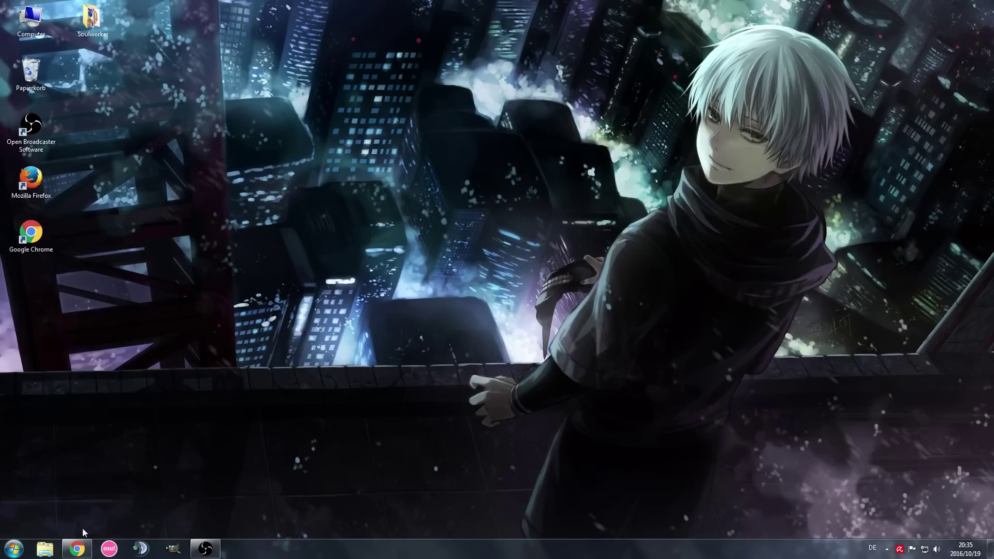
Switch to Chrome and look through the Soul Worker HQ portal page's announcements
click(78, 548)
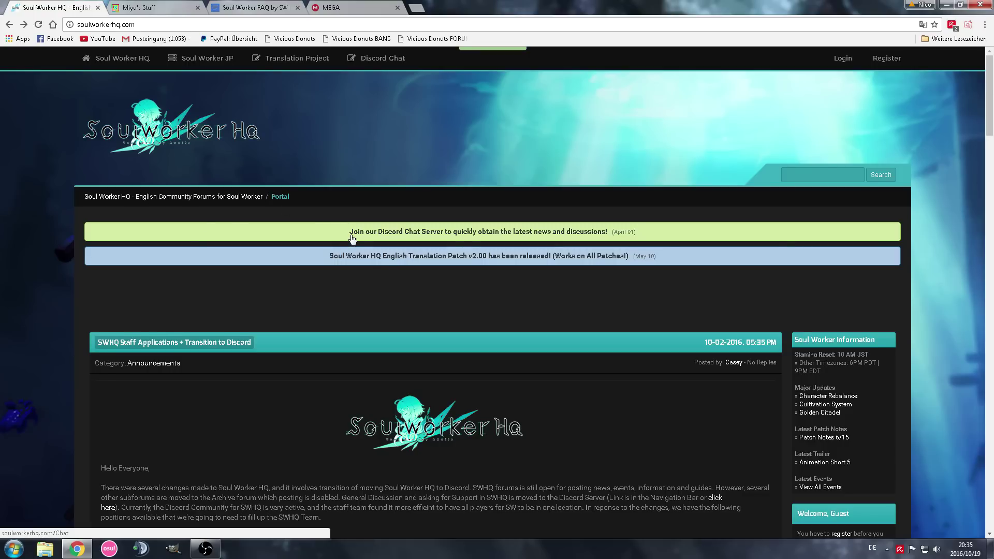
scroll(351, 239, down, 1)
scroll(351, 239, up, 1)
scroll(351, 239, down, 1)
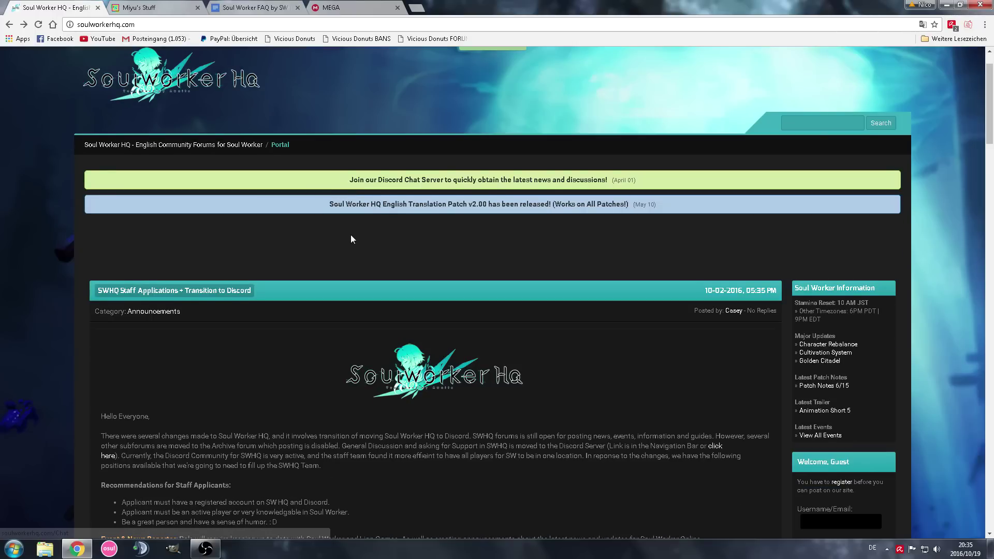
scroll(351, 239, down, 1)
scroll(352, 239, down, 4)
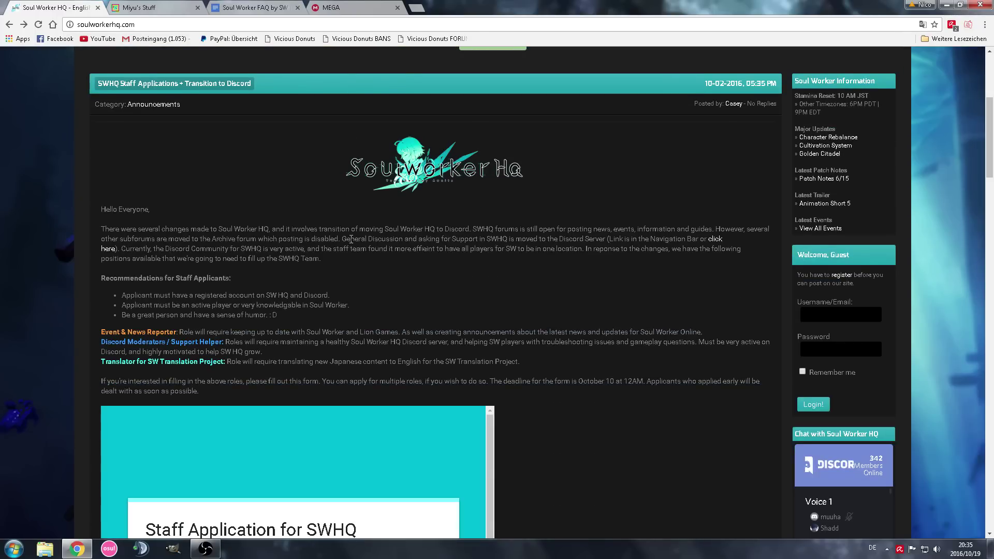
scroll(351, 243, down, 3)
scroll(351, 239, up, 4)
scroll(351, 238, up, 3)
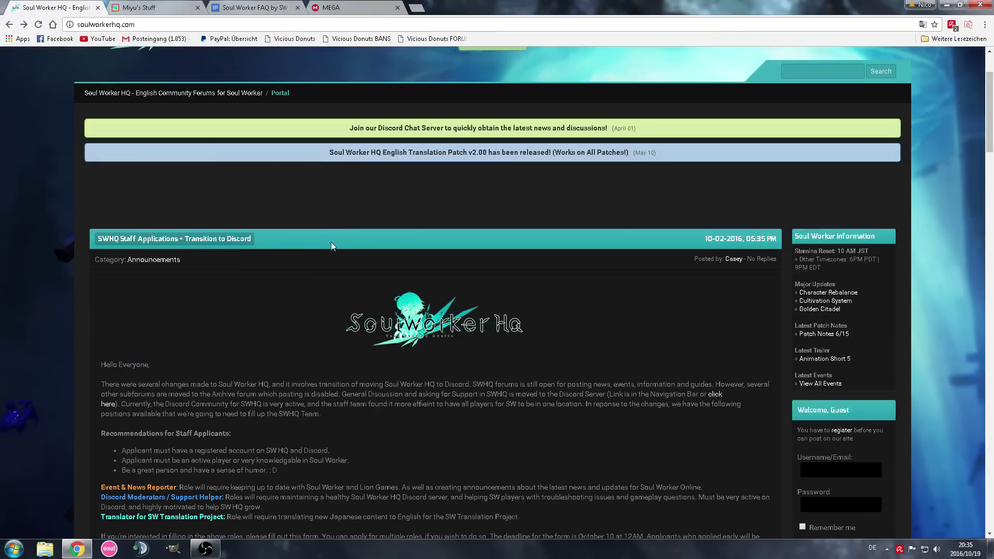
scroll(311, 243, up, 2)
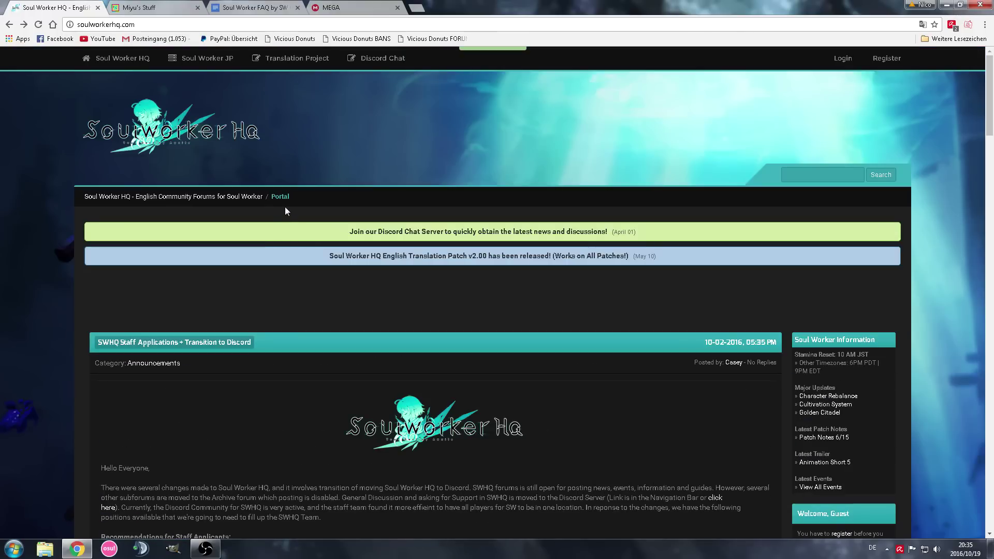
Open the Soul Worker JP translations thread, find the English Patcher link, and switch to the already open Miyu's Stuff patcher page
mouse_move(201, 60)
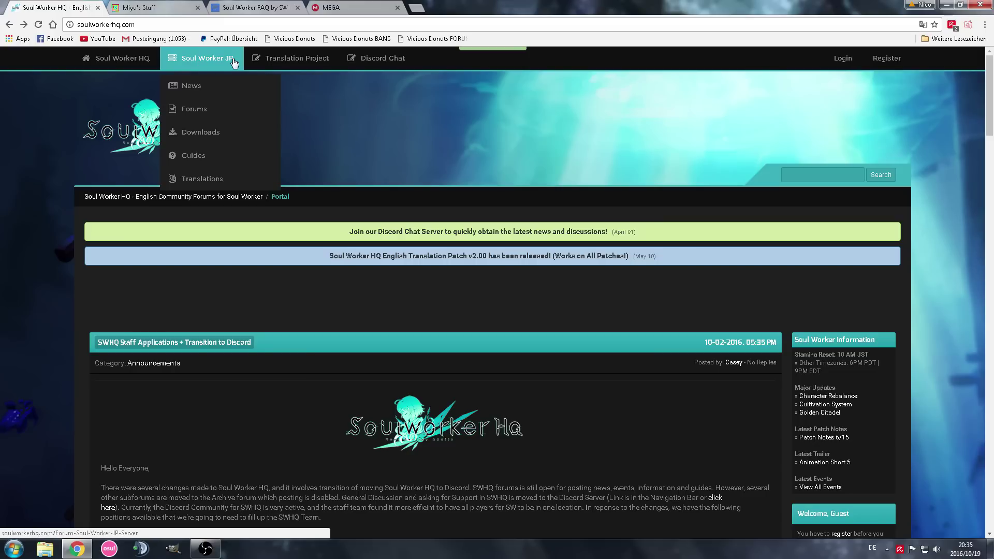
click(212, 179)
scroll(226, 195, down, 2)
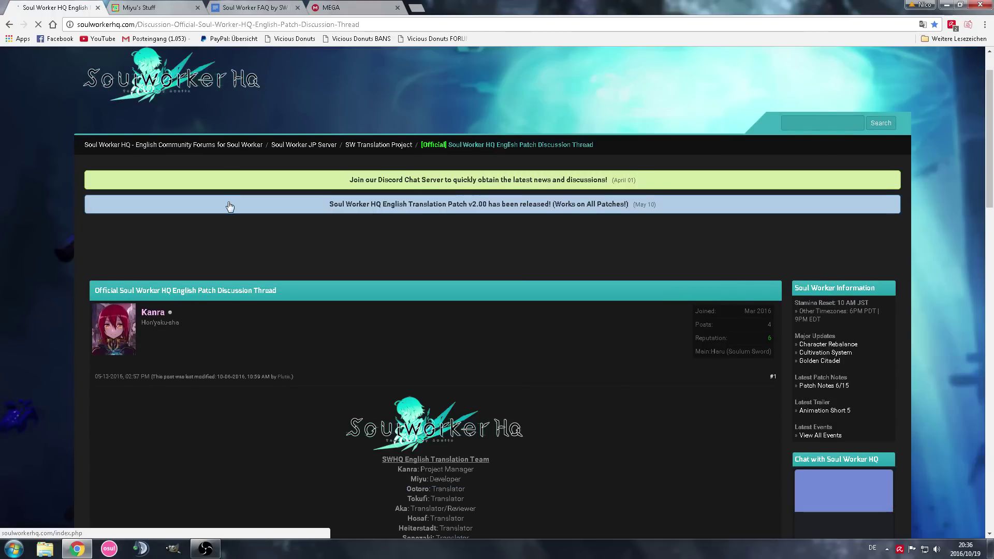
scroll(228, 206, down, 4)
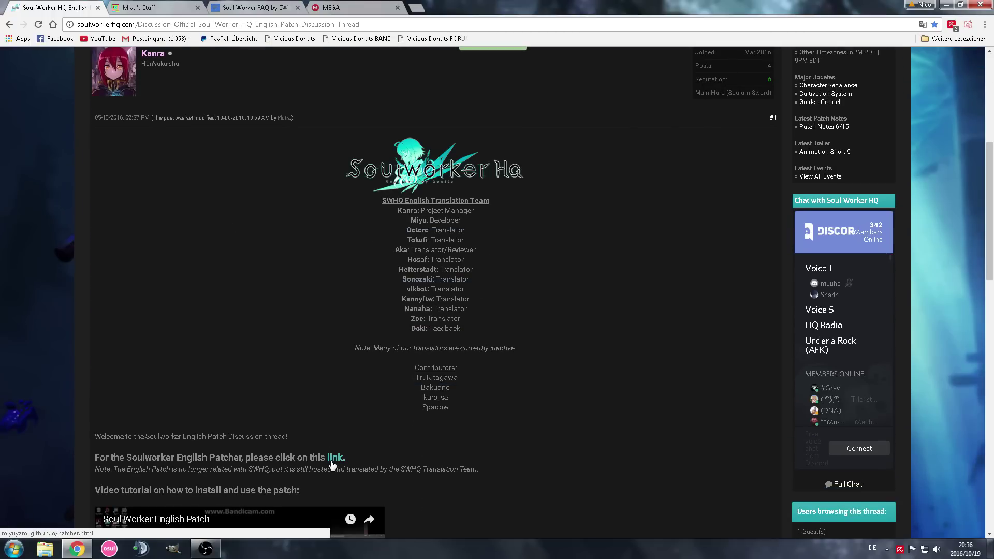
click(167, 7)
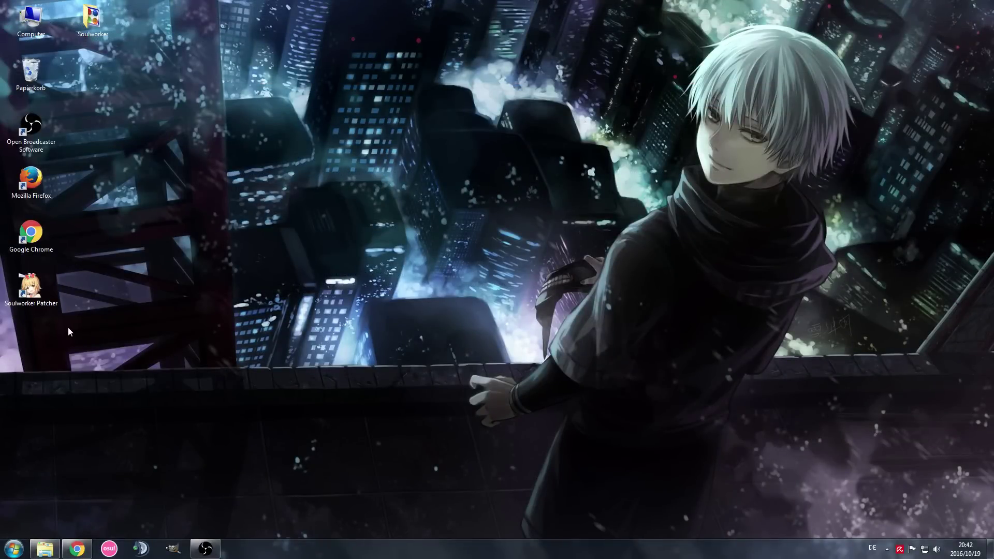
Launch Soulworker Patcher from the desktop, keep English as the language, and request the translation download
double_click(37, 289)
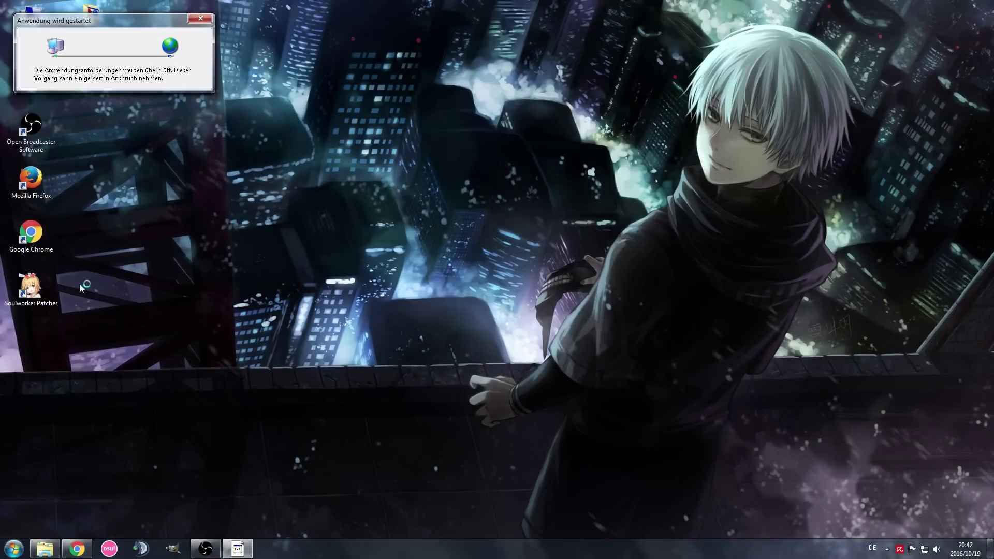
click(130, 127)
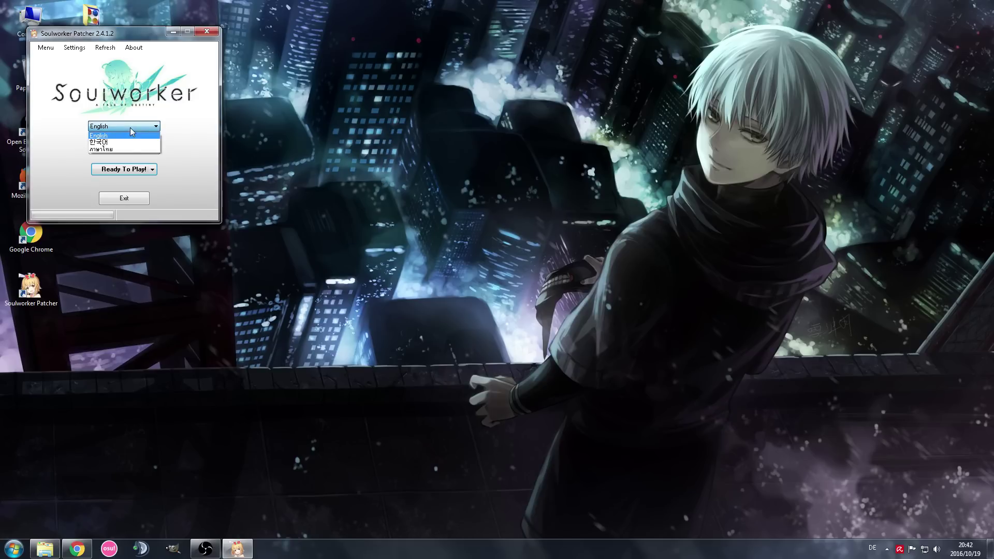
click(123, 125)
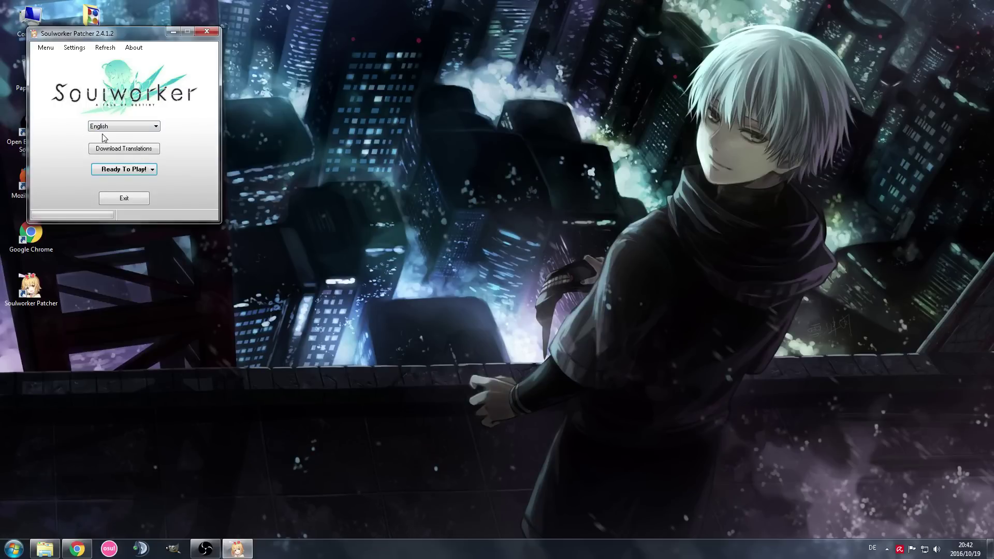
click(128, 149)
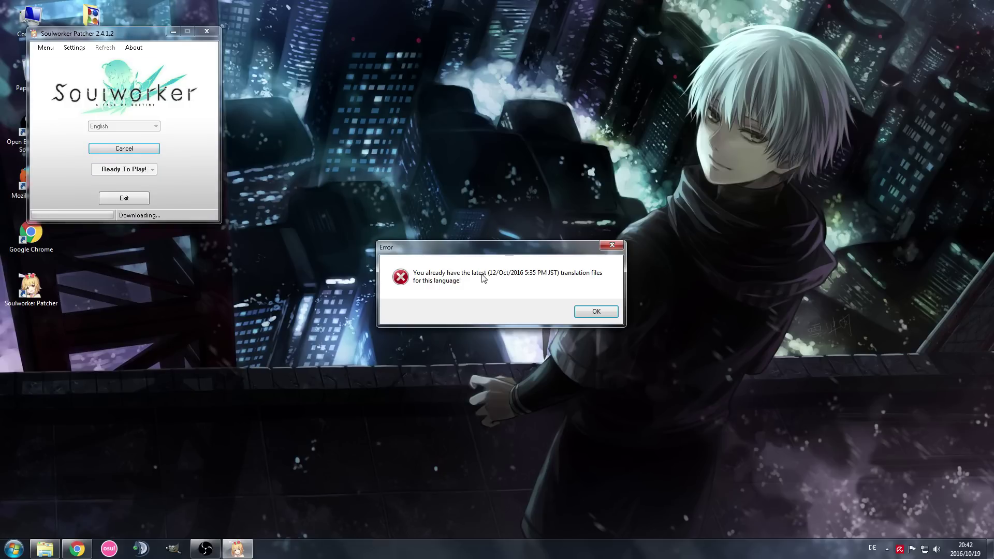
click(598, 312)
Start Ready To Play in Soulworker Patcher, relaunching the patcher and starting it again
click(106, 169)
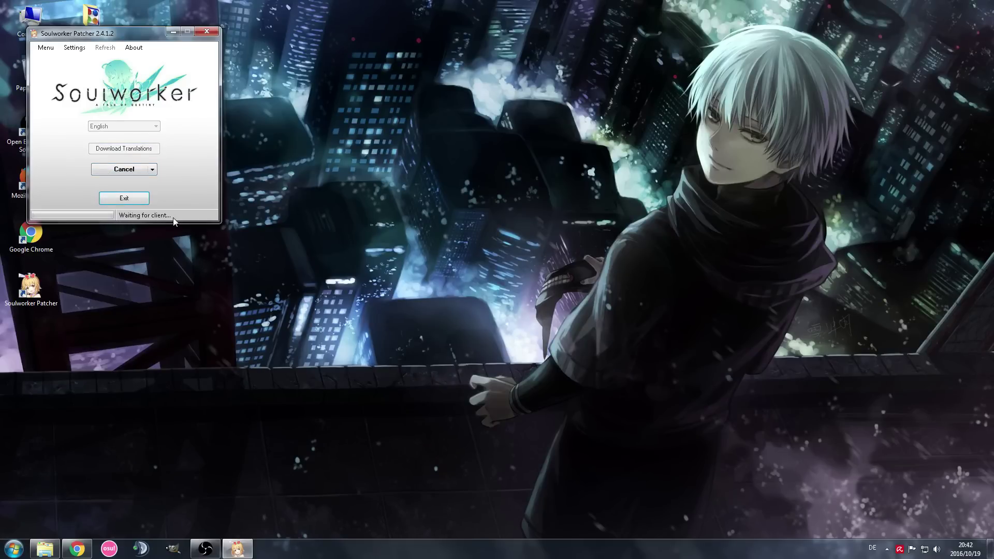
drag(133, 43, 123, 101)
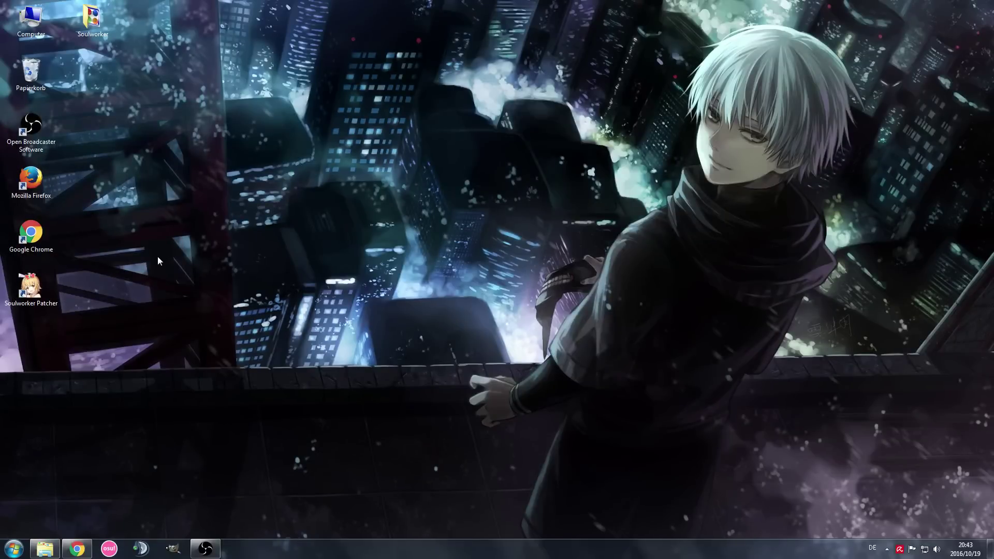
double_click(32, 287)
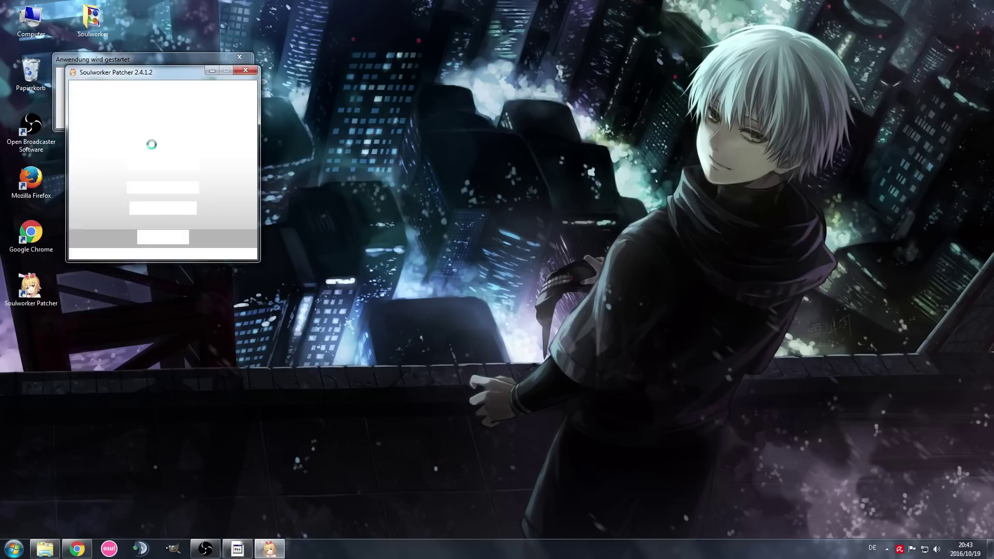
click(163, 210)
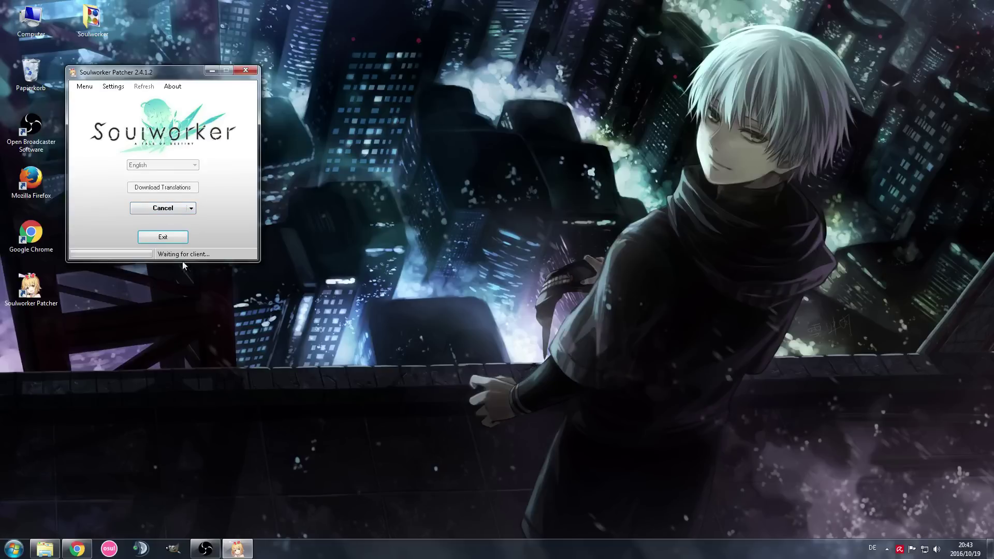
Open SoftEther VPN Client Manager from the desktop Soulworker folder and bring up the VPN Gate public relay server list
double_click(93, 20)
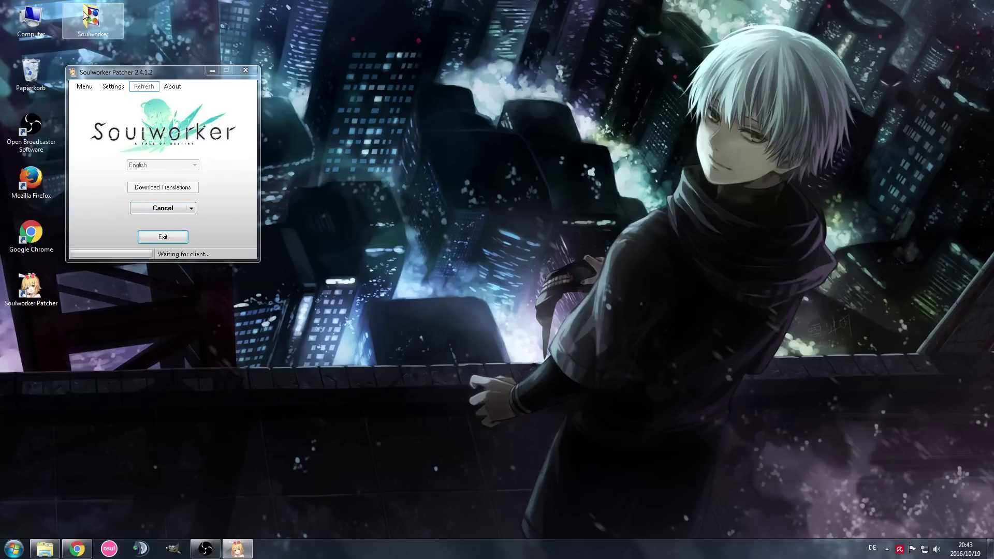
double_click(468, 94)
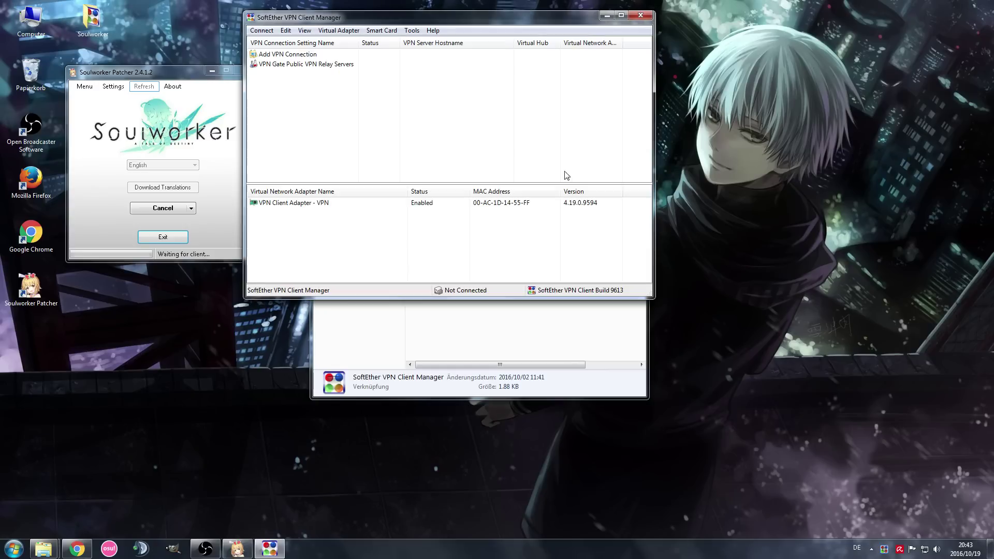
double_click(321, 64)
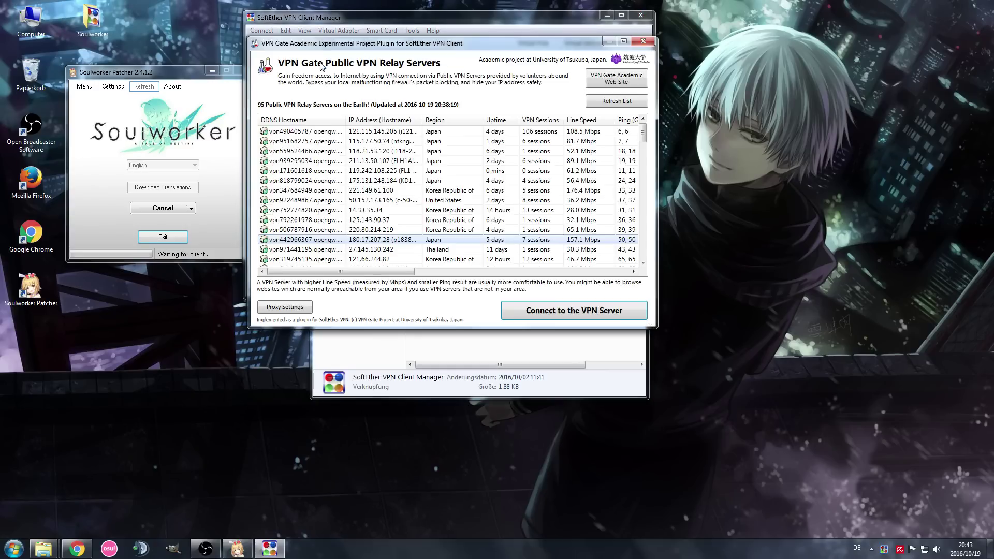
Connect to the Japan relay server vpn442966367 over TCP, and clear the VPN windows from the desktop
double_click(458, 240)
click(470, 278)
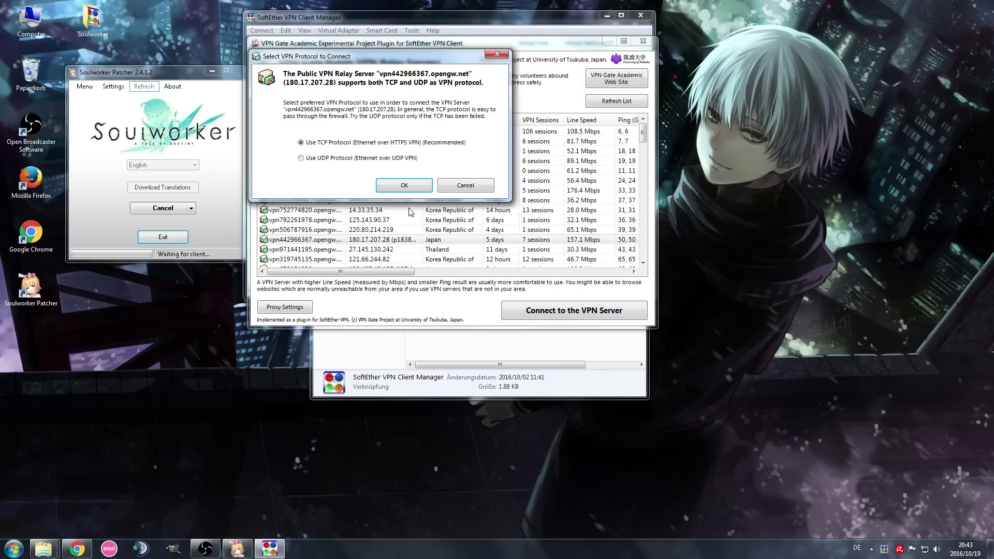
click(417, 190)
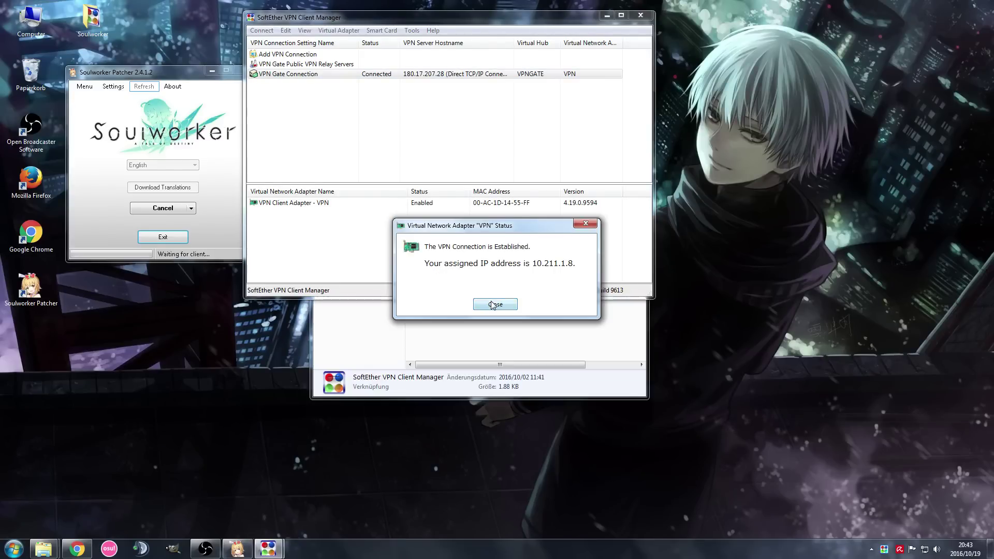
click(493, 305)
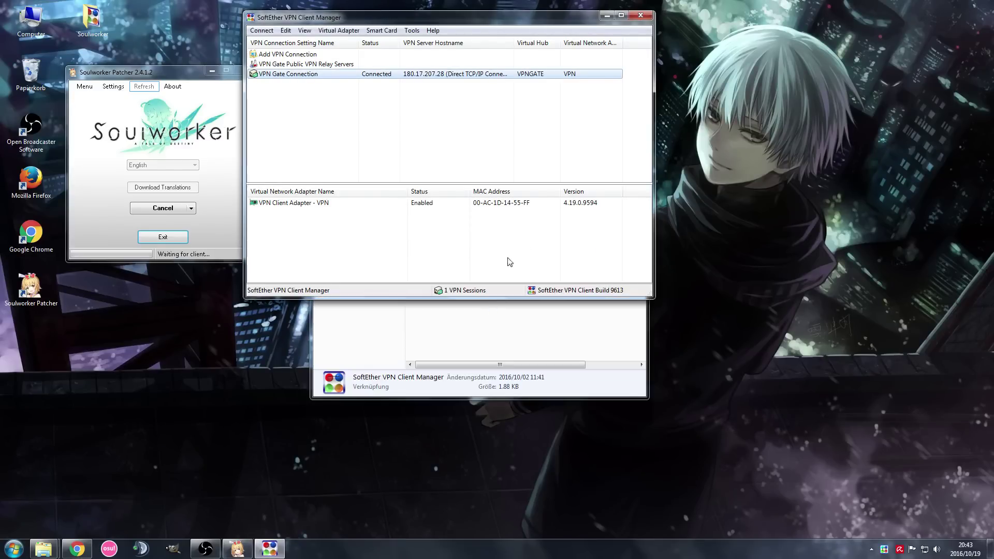
click(607, 15)
click(599, 26)
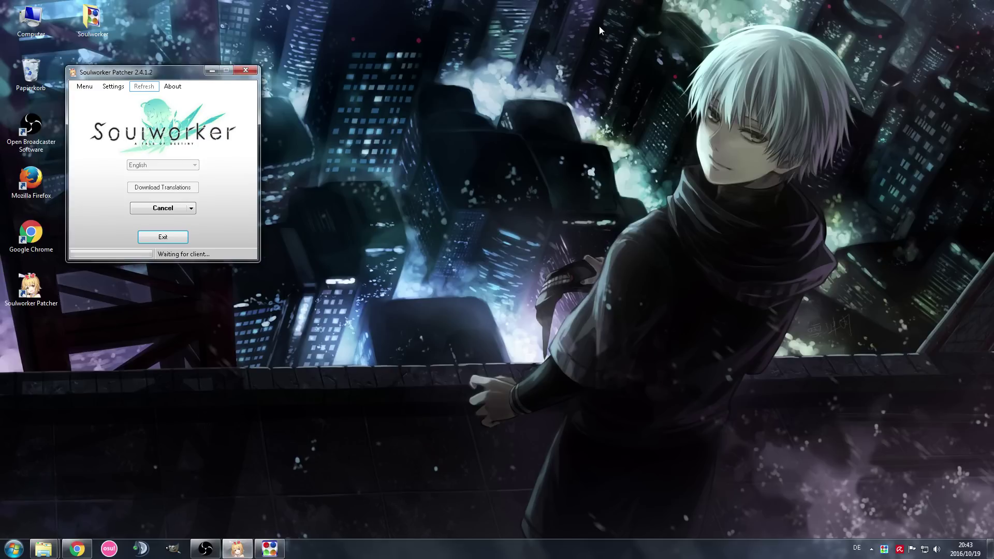
Open the SW webpage from Soulworker Patcher and start the game from the Hangame launcher
click(84, 87)
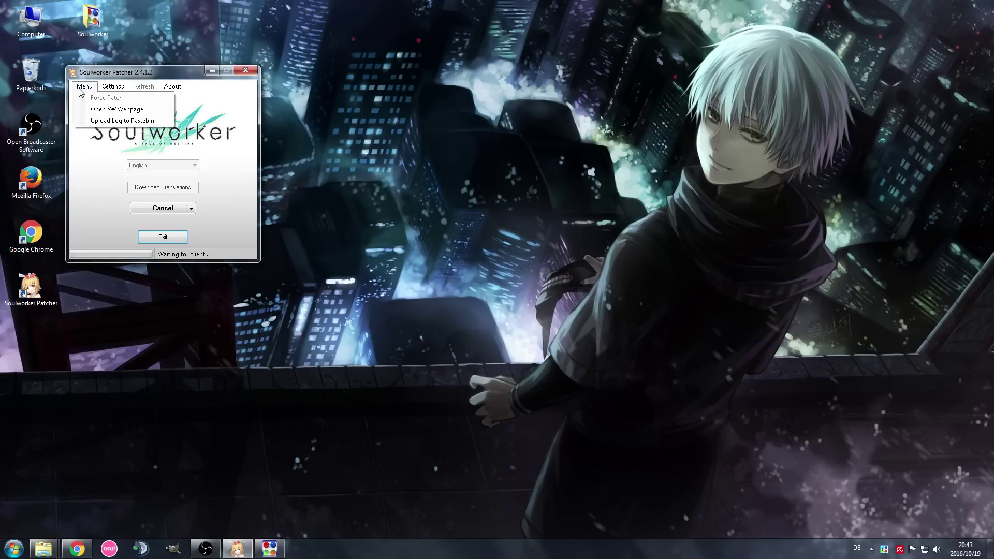
click(129, 111)
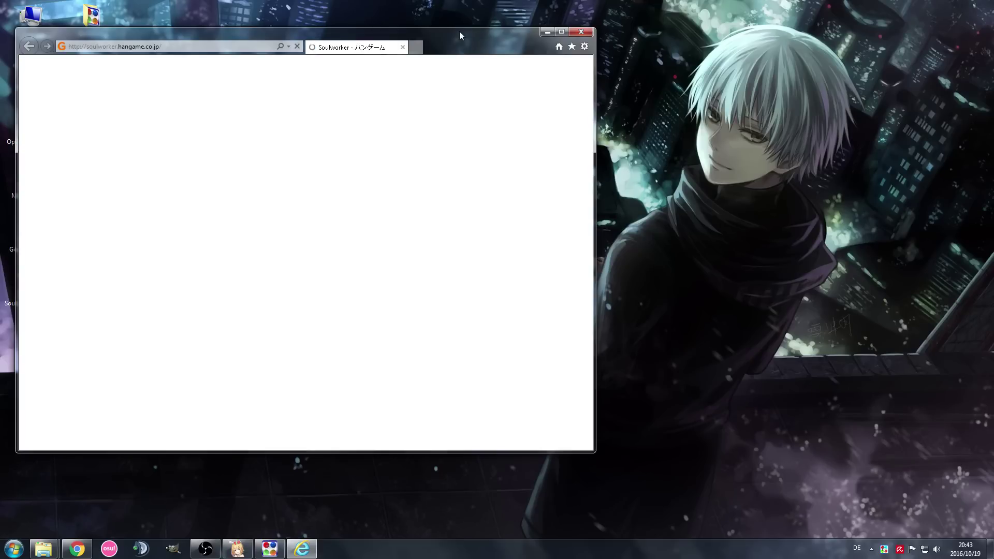
drag(459, 31, 699, 32)
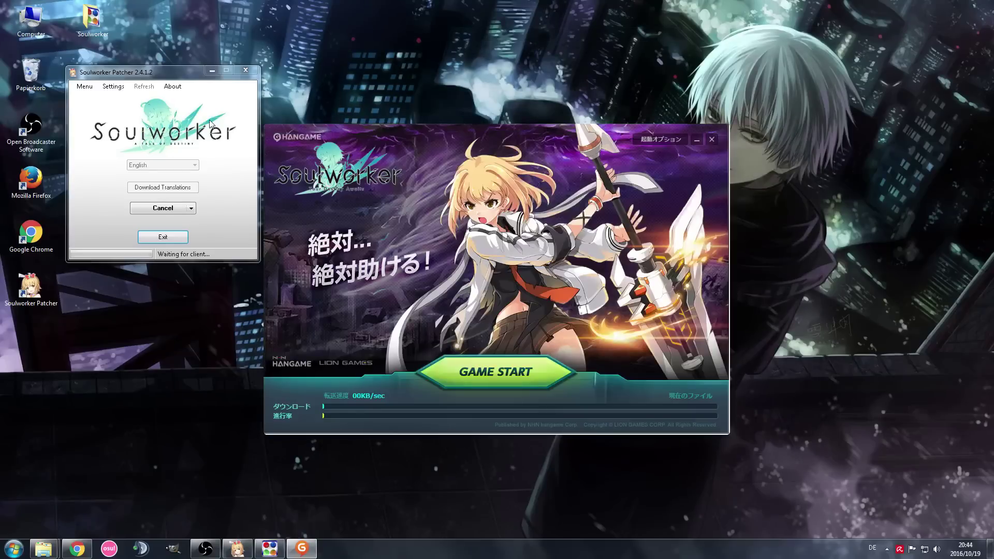
drag(458, 142, 461, 87)
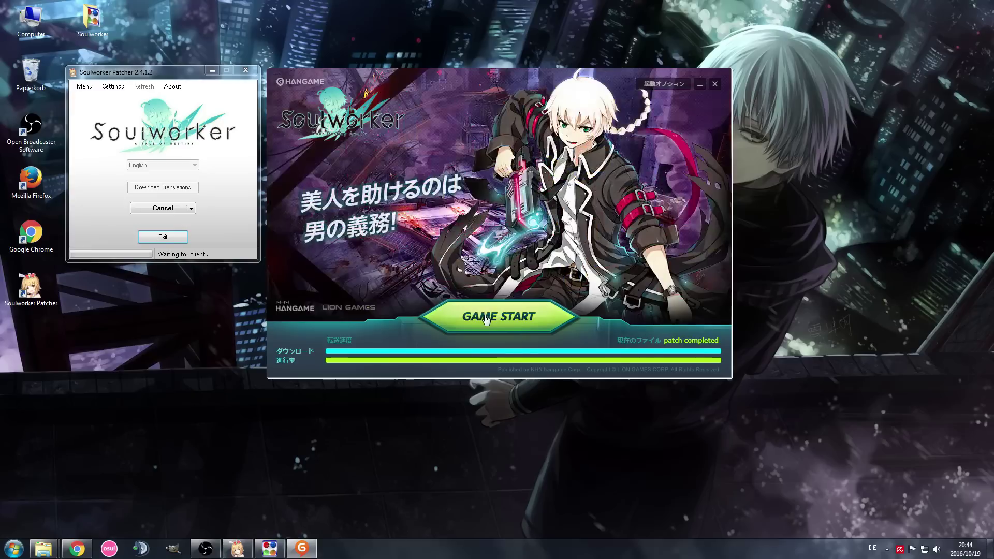
click(485, 317)
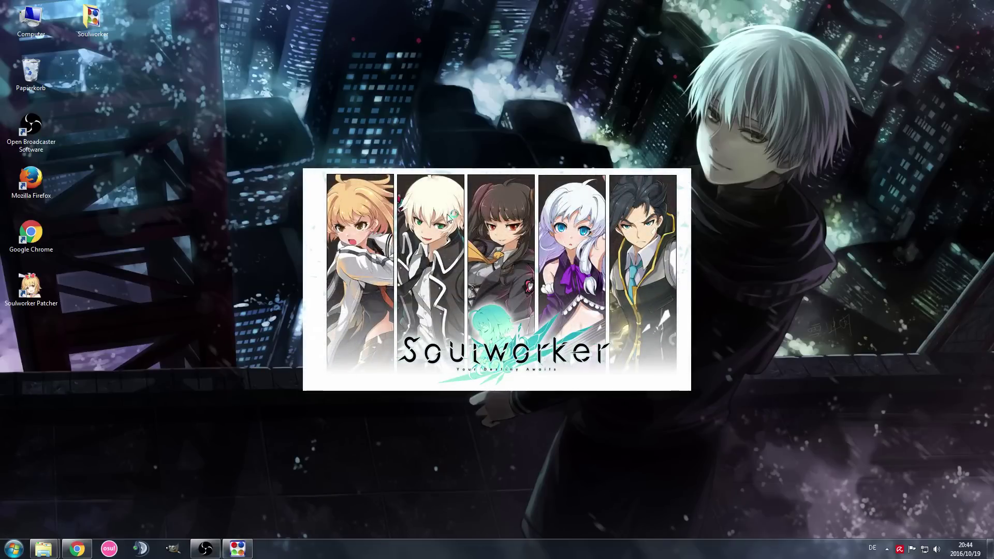
Disconnect the VPN Gate Connection in SoftEther VPN Client Manager and connect to the ロスカー server in the game
key(alt+Tab)
right_click(750, 84)
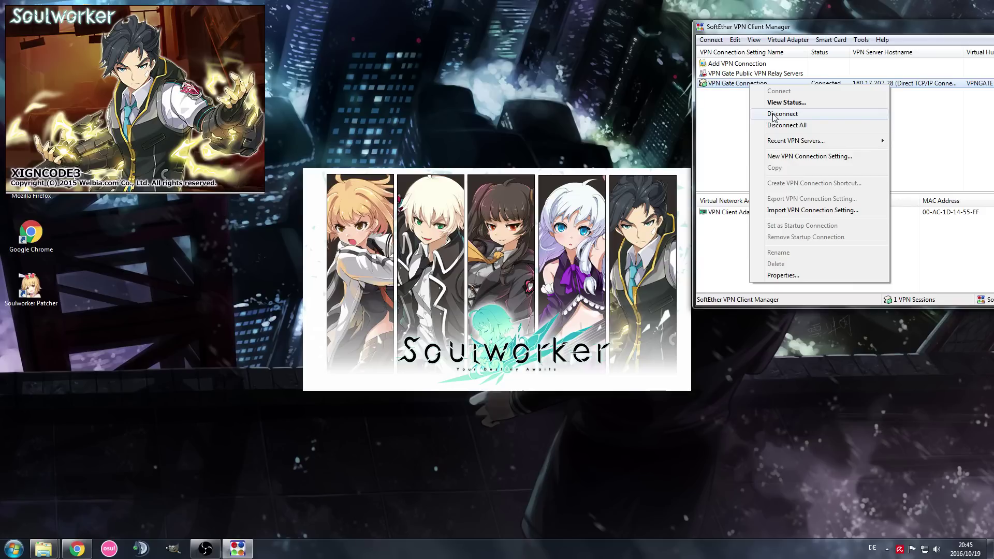
click(774, 114)
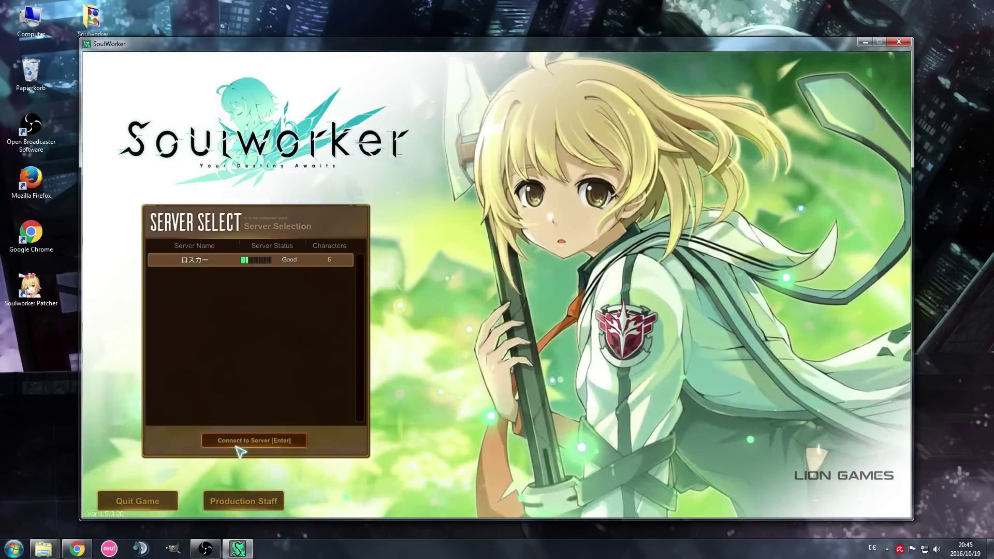
click(249, 444)
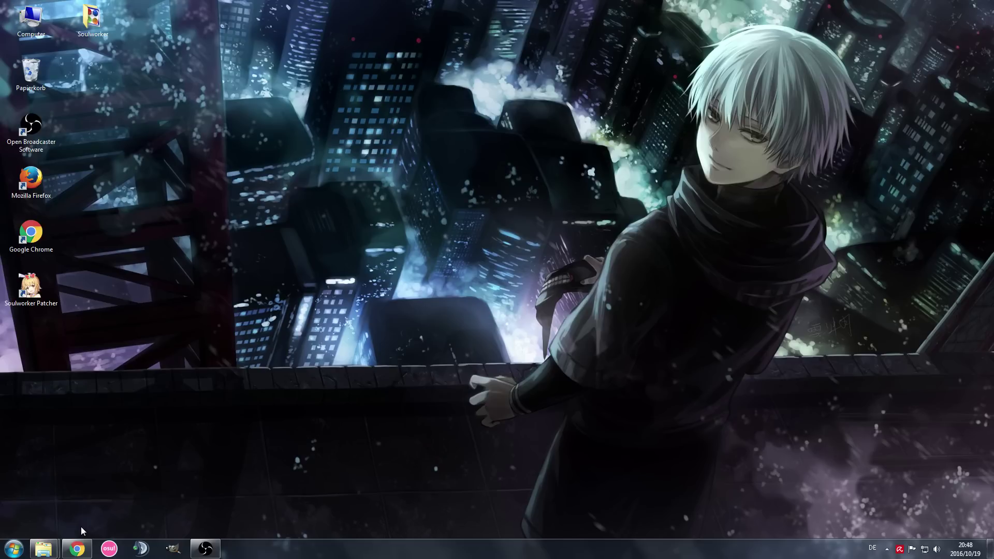
Return to the Soulworker Patcher page in Chrome and review its Common Problems section, including the "Access denied" error fix
click(78, 548)
click(154, 7)
scroll(162, 202, up, 3)
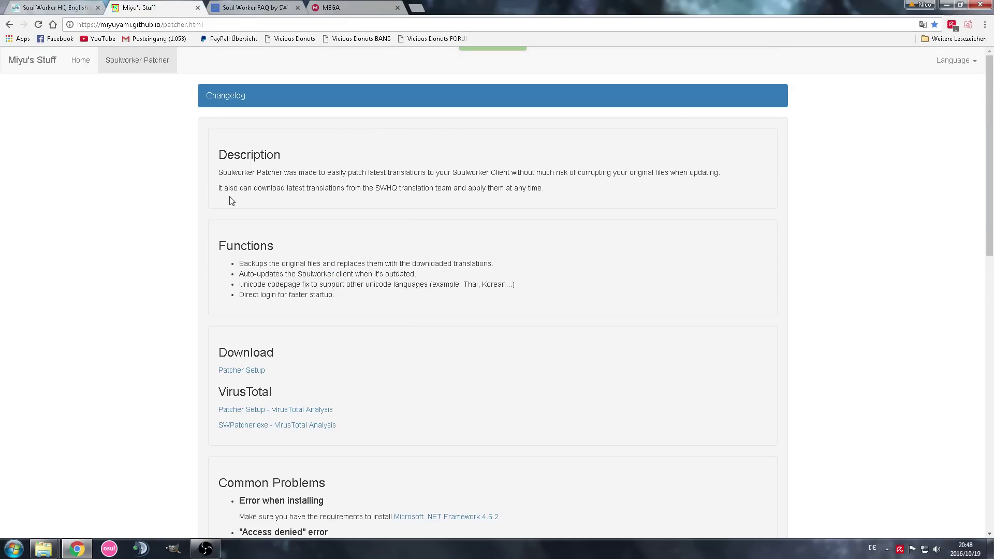
scroll(100, 201, down, 7)
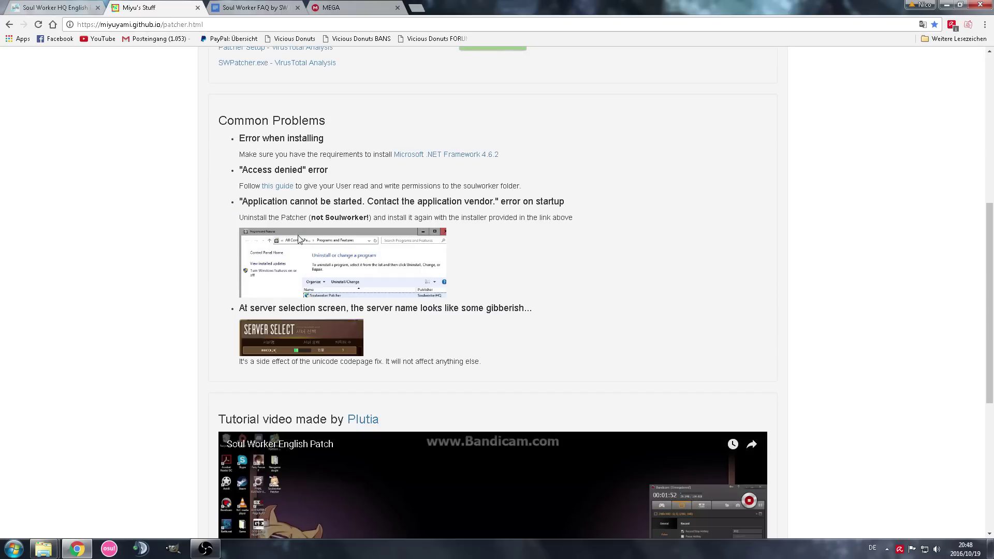
scroll(264, 203, up, 1)
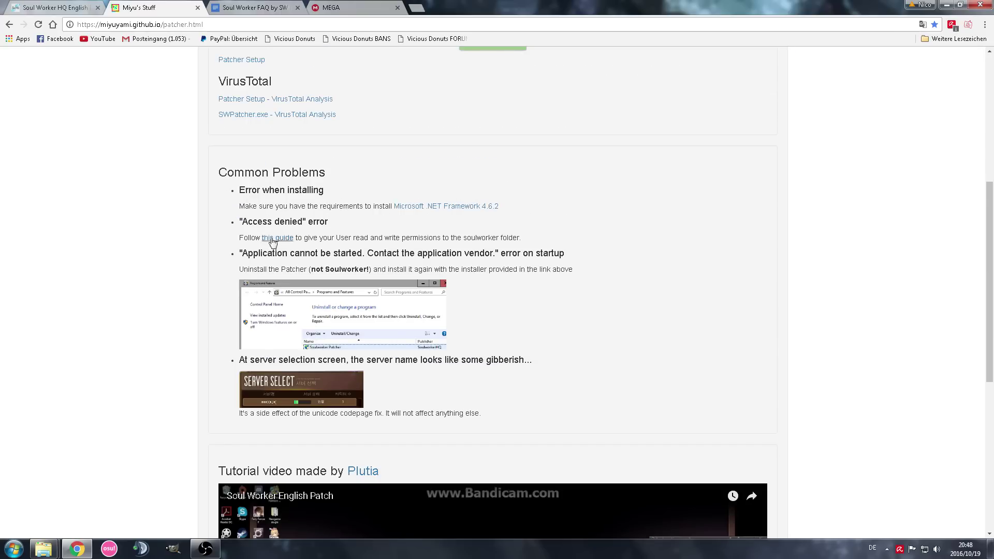
Review the error entries for installation, "Access denied" and "Application cannot be started" in the Common Problems section
drag(238, 191, 328, 190)
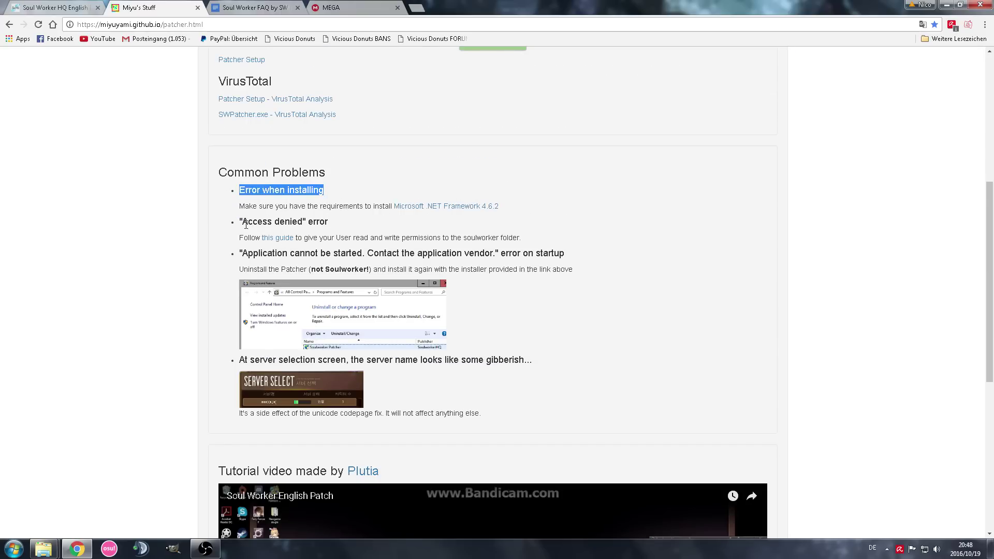
drag(243, 223, 342, 228)
drag(242, 254, 410, 254)
click(467, 249)
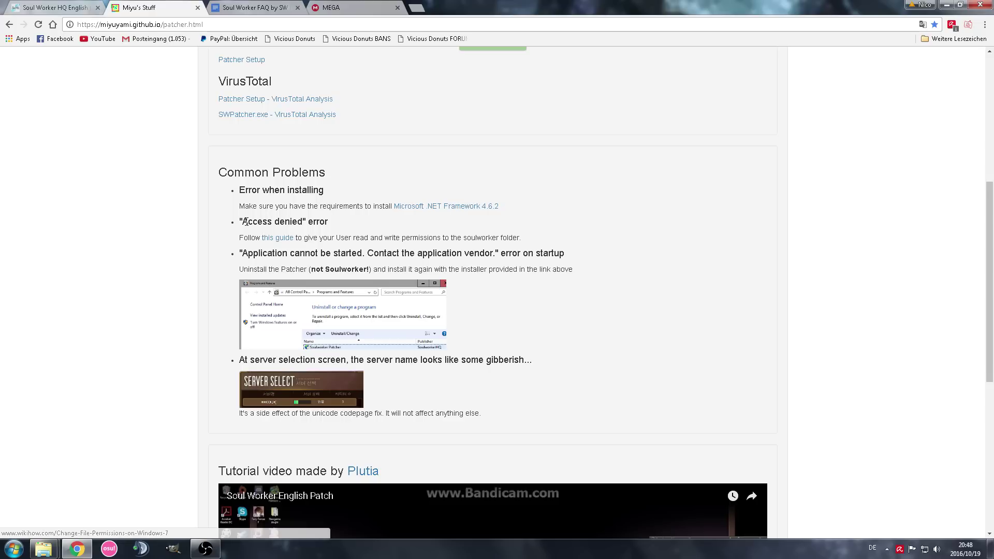
drag(240, 222, 337, 228)
click(337, 229)
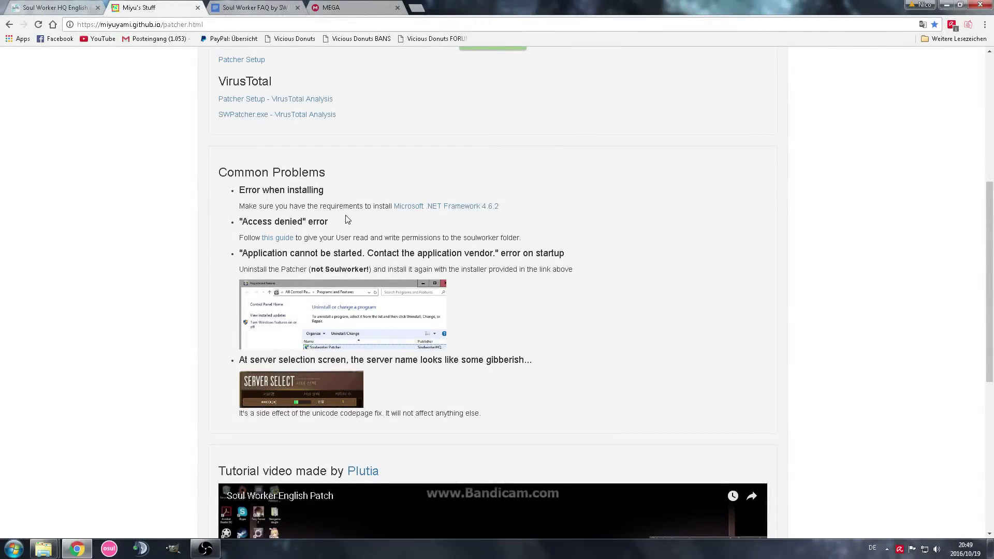
Minimize Chrome and browse to the soulworker folder inside Programme (x86) on drive C: in Windows Explorer
click(947, 7)
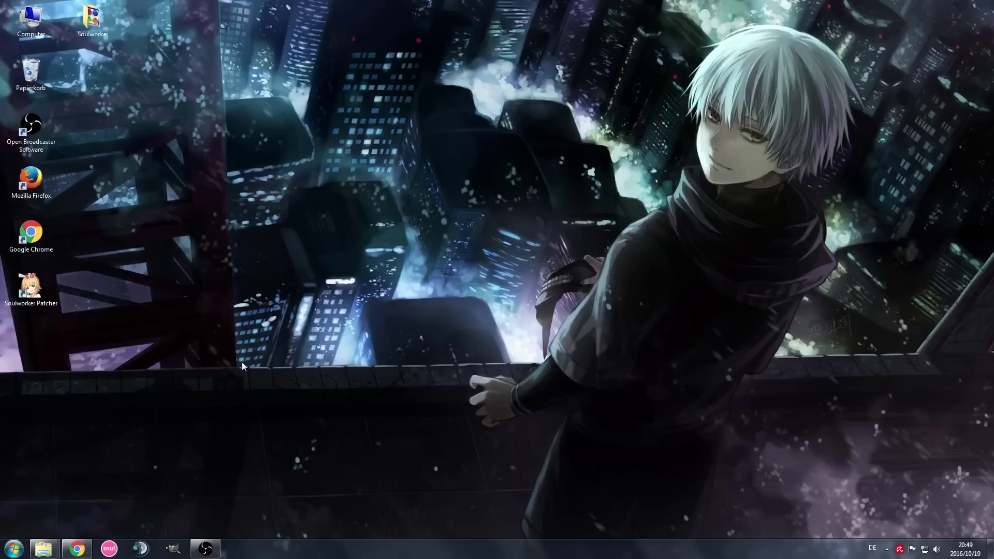
click(12, 548)
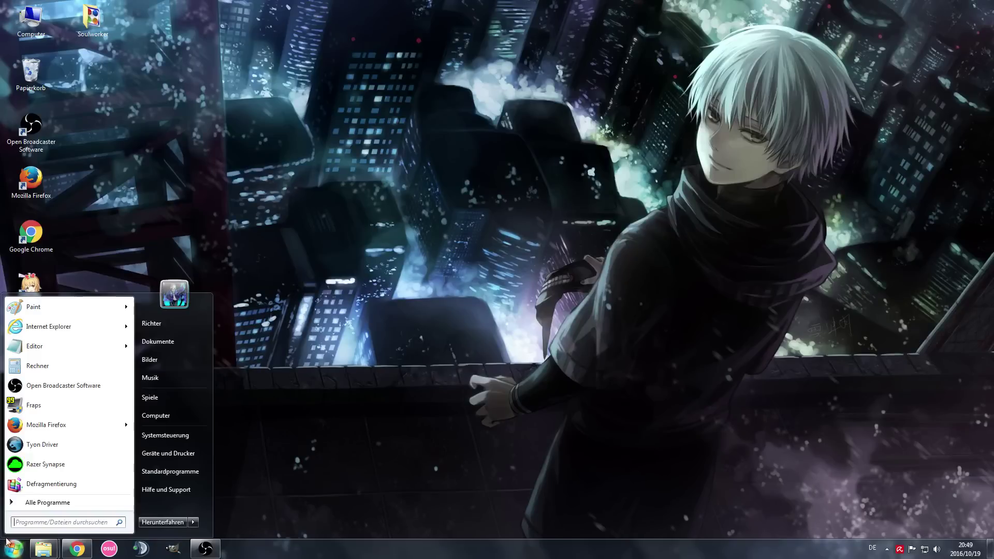
click(174, 411)
double_click(510, 126)
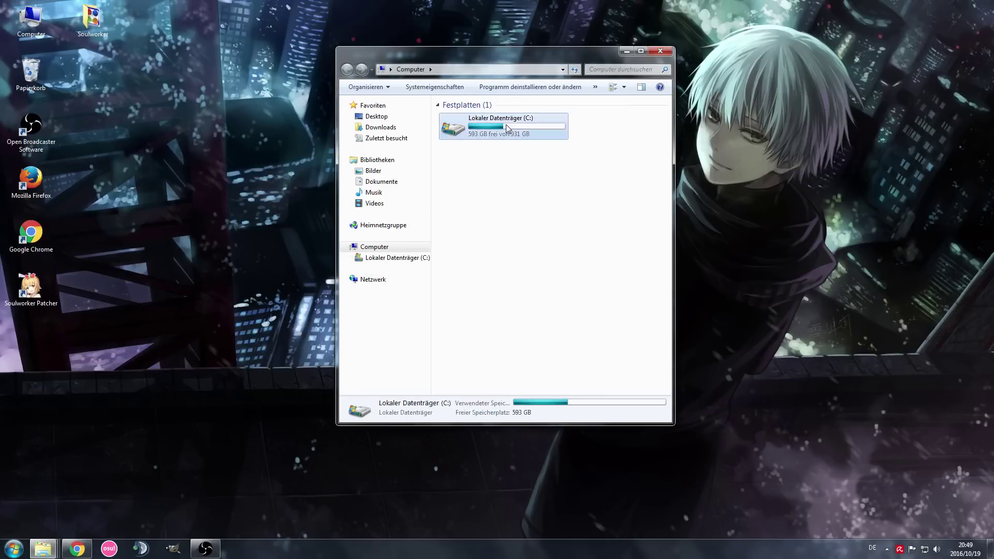
double_click(473, 214)
scroll(487, 208, down, 7)
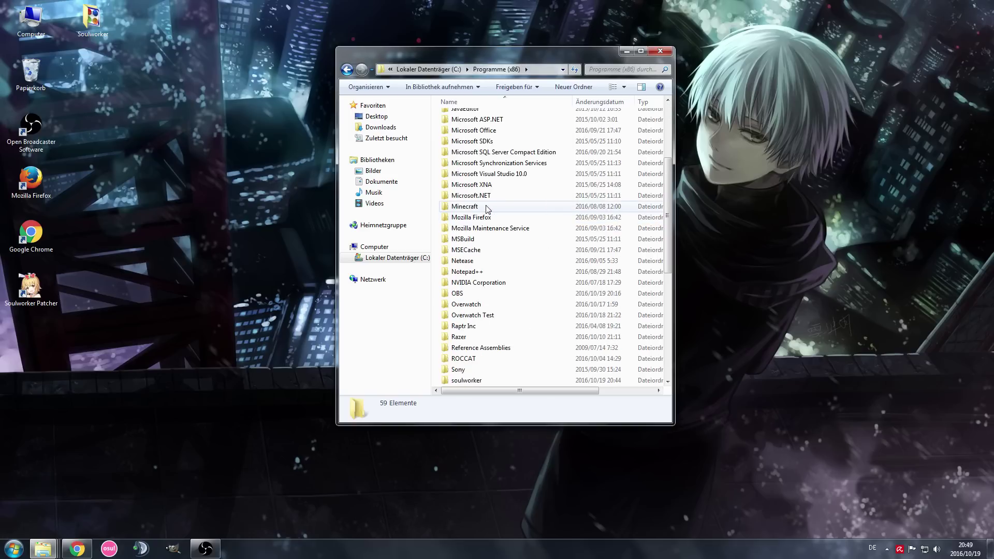
scroll(487, 209, down, 1)
Open the security properties of the soulworker folder and bring up its user permissions for editing
right_click(479, 218)
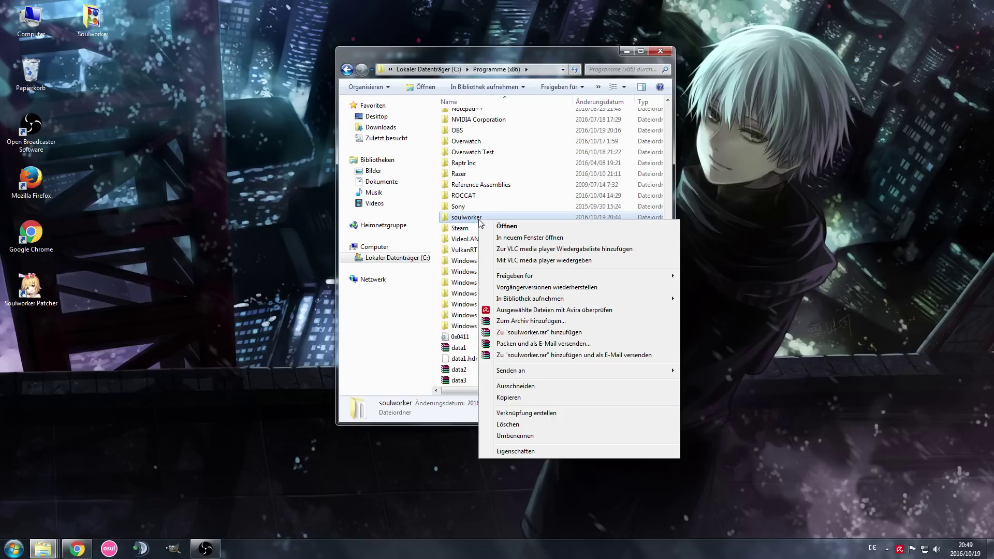
click(516, 451)
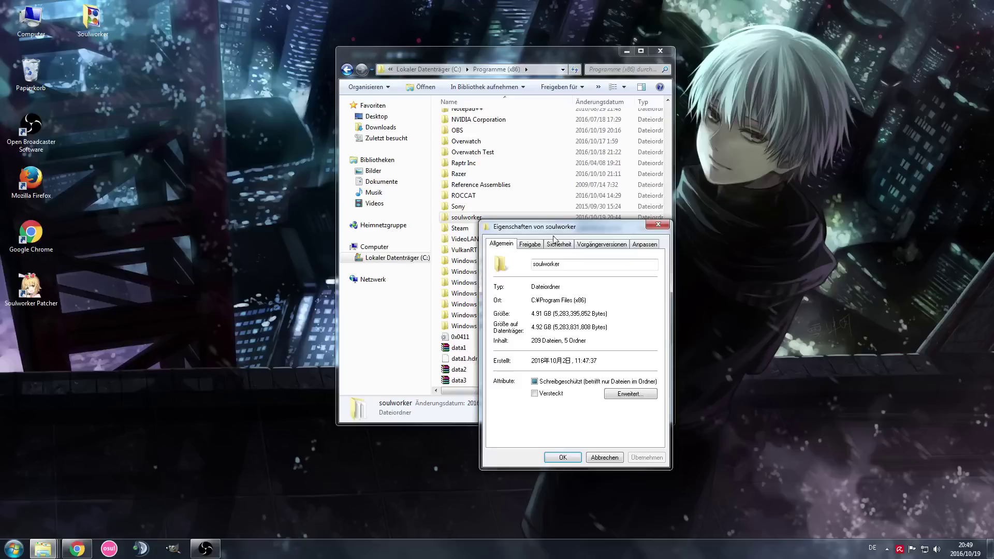
click(558, 245)
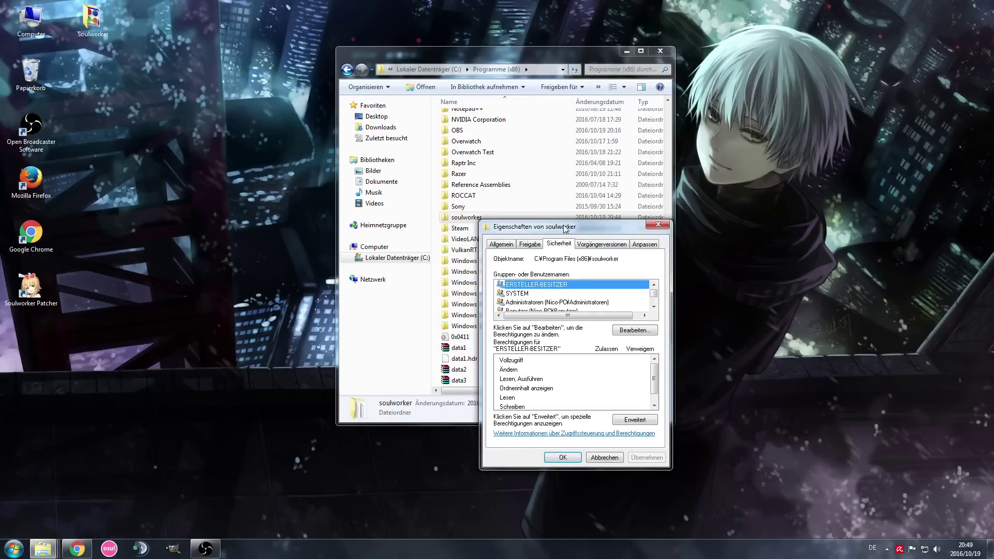
drag(566, 225, 432, 113)
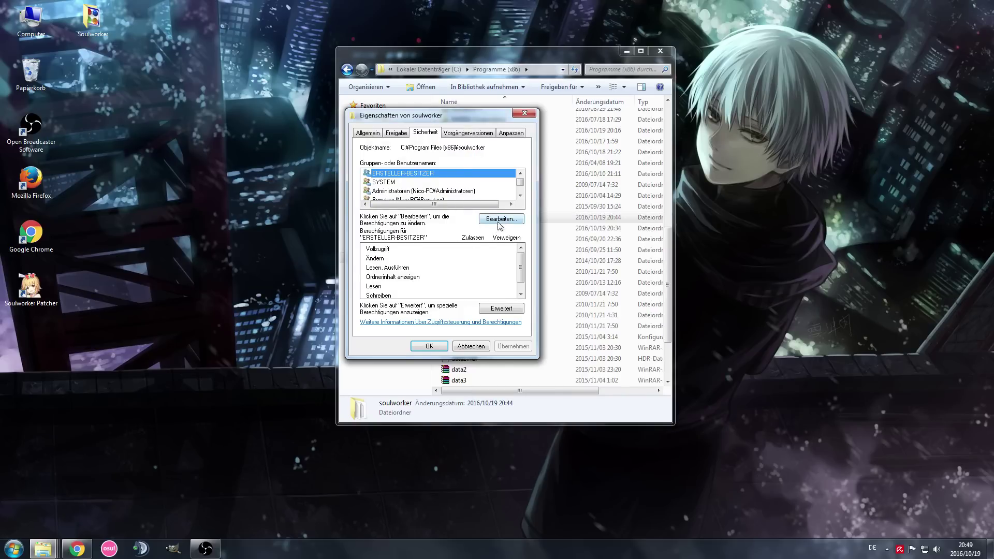
click(498, 223)
click(422, 240)
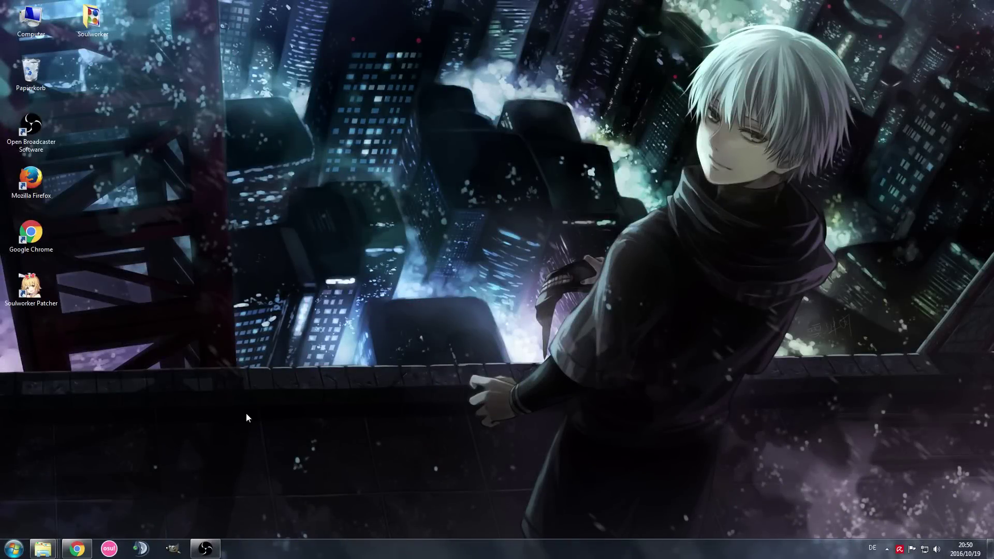
Switch back to Chrome and check the download options for data14.v in the MEGA archive's datas folder
mouse_move(76, 552)
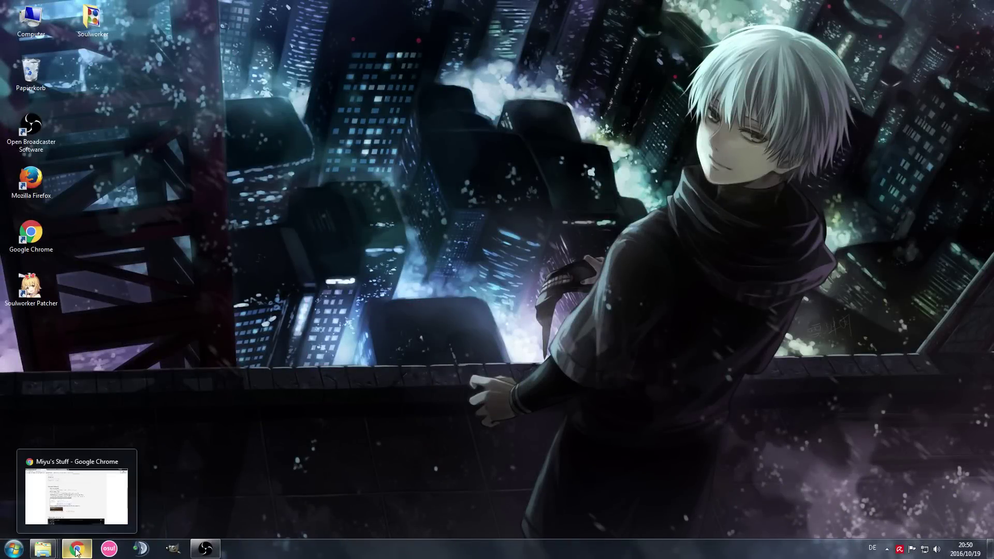
click(76, 552)
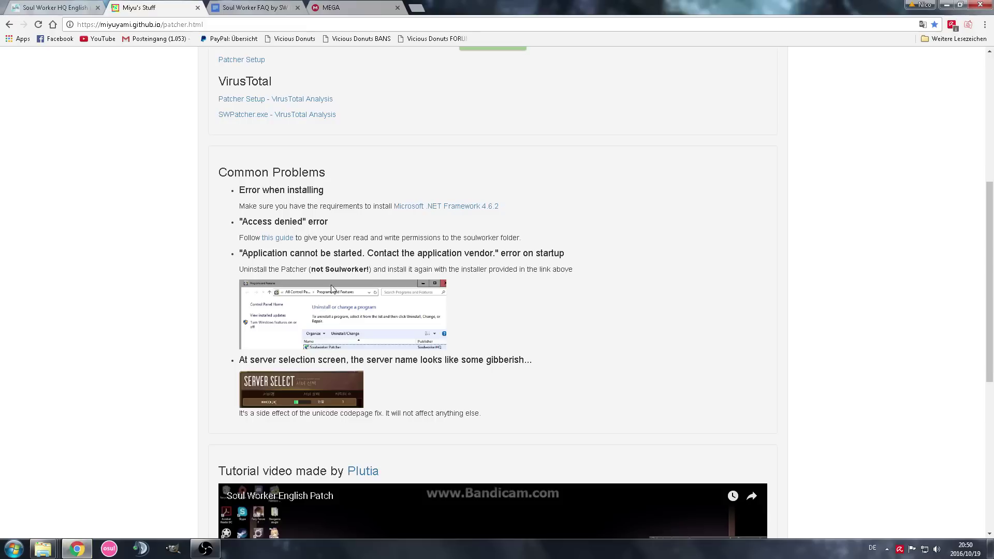
click(338, 5)
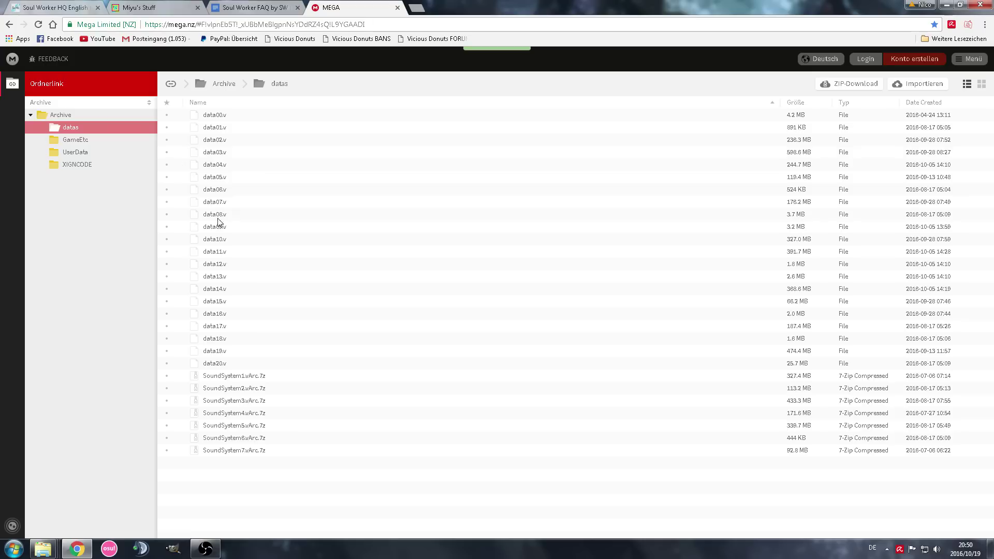
right_click(225, 292)
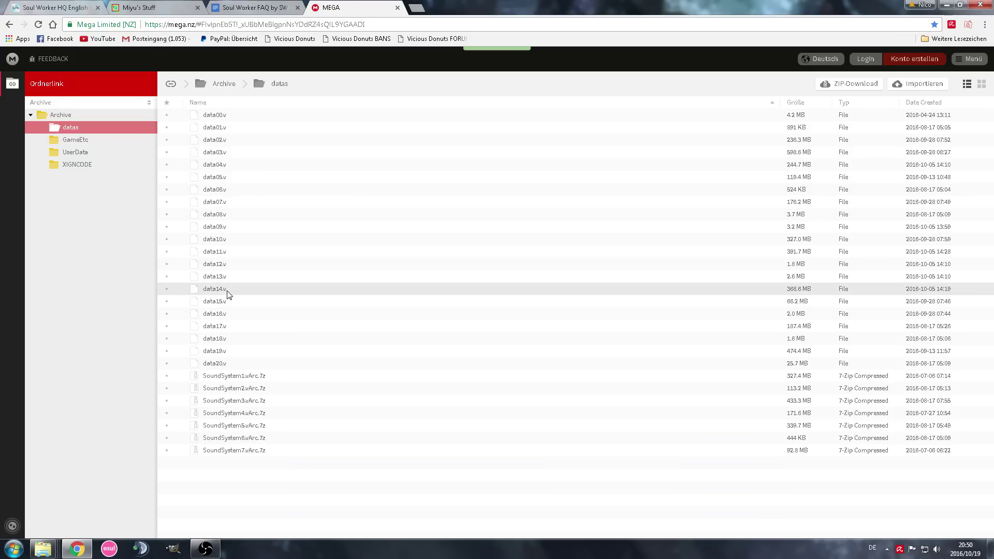
mouse_move(254, 323)
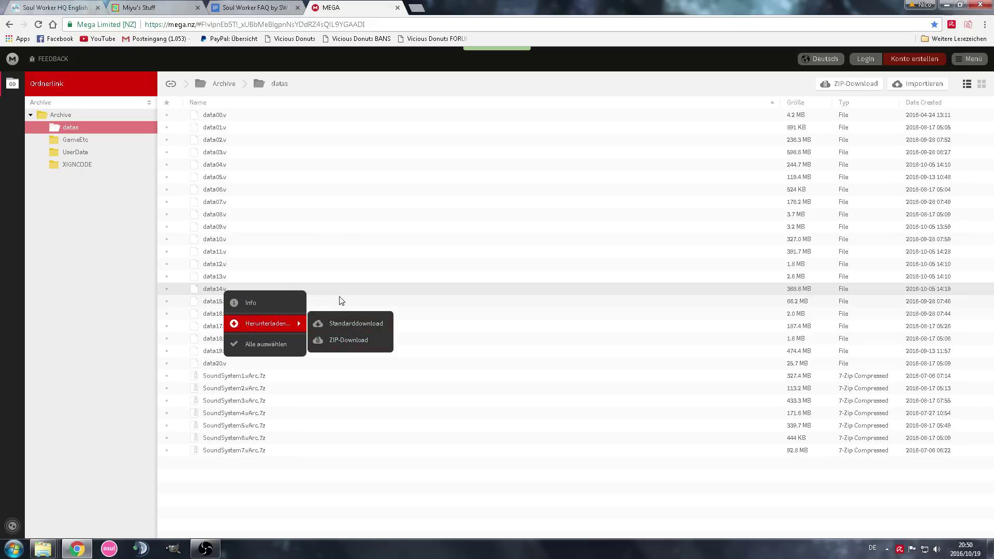
click(201, 290)
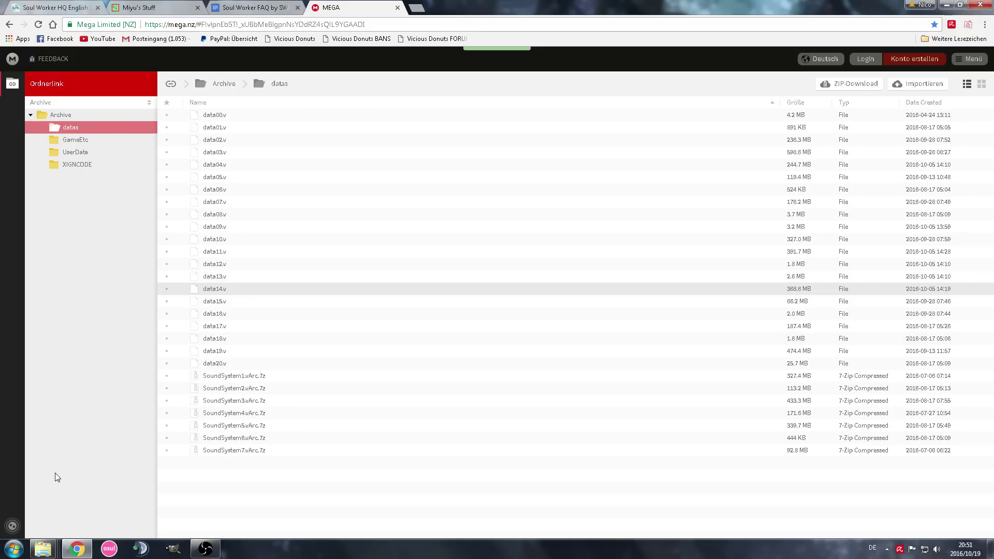
Open the game's local datas folder at C:\Programme (x86)\soulworker in Windows Explorer
click(14, 548)
click(162, 419)
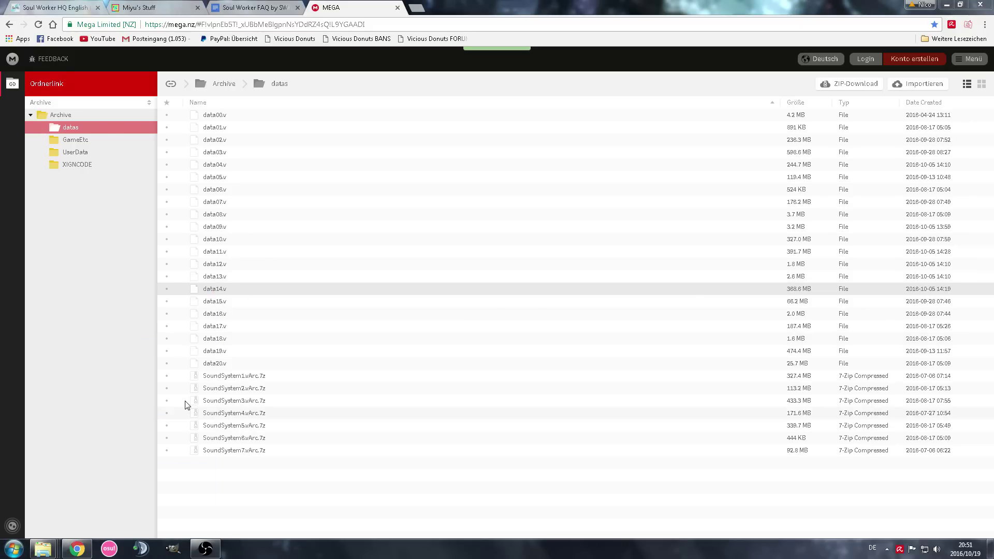
double_click(497, 137)
double_click(472, 227)
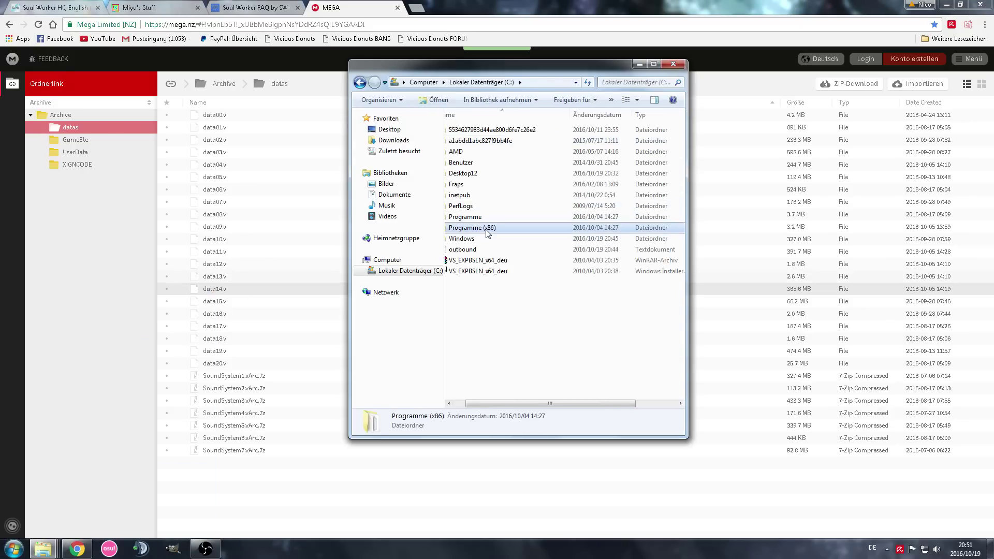
scroll(484, 264, down, 8)
double_click(482, 264)
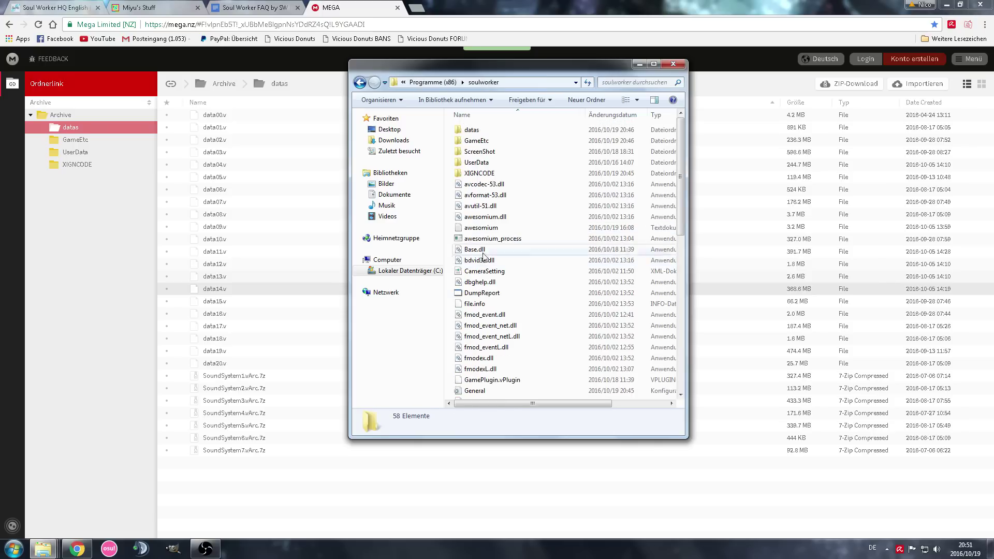
click(477, 133)
double_click(478, 132)
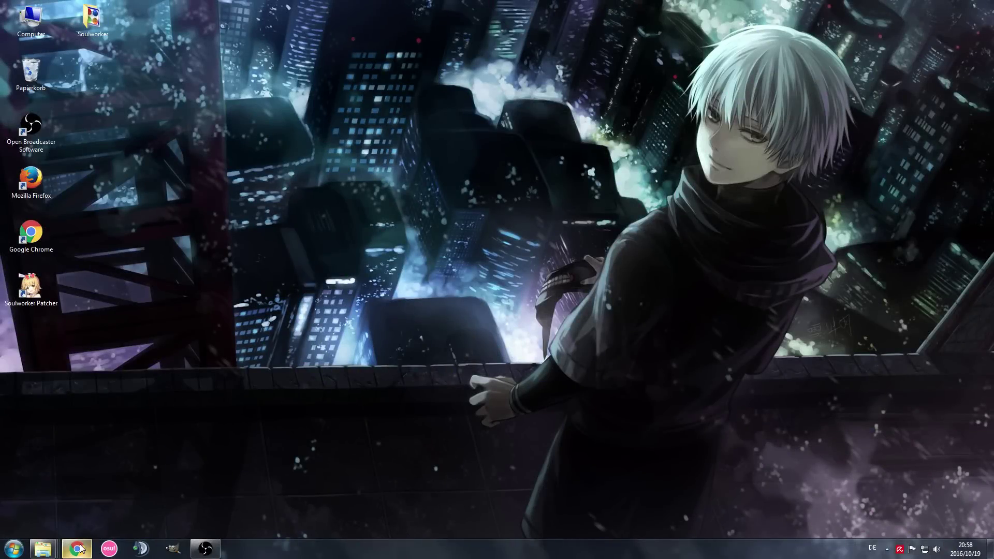
Switch to the Soul Worker FAQ in Chrome, examine its VPN and launcher error sections, and minimize the browser
mouse_move(81, 550)
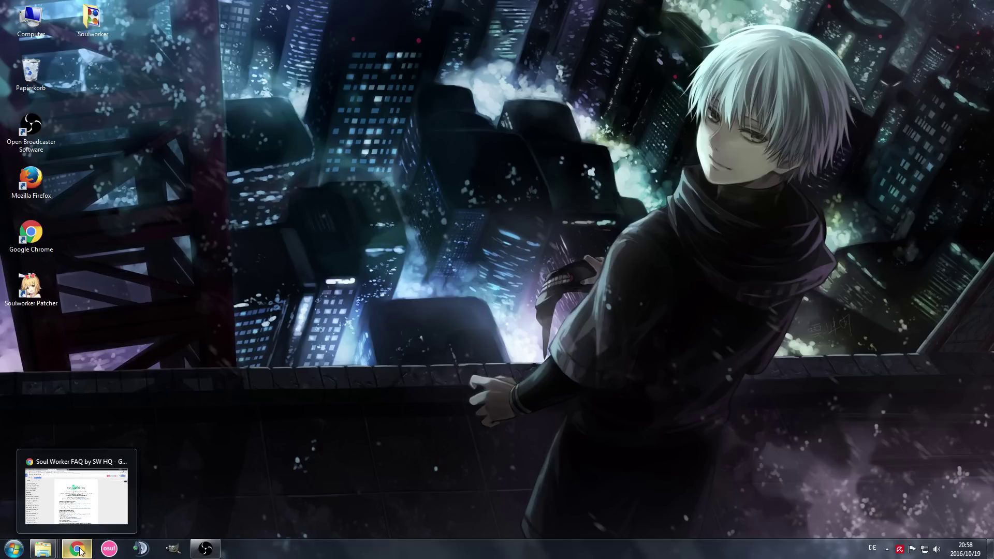
click(79, 549)
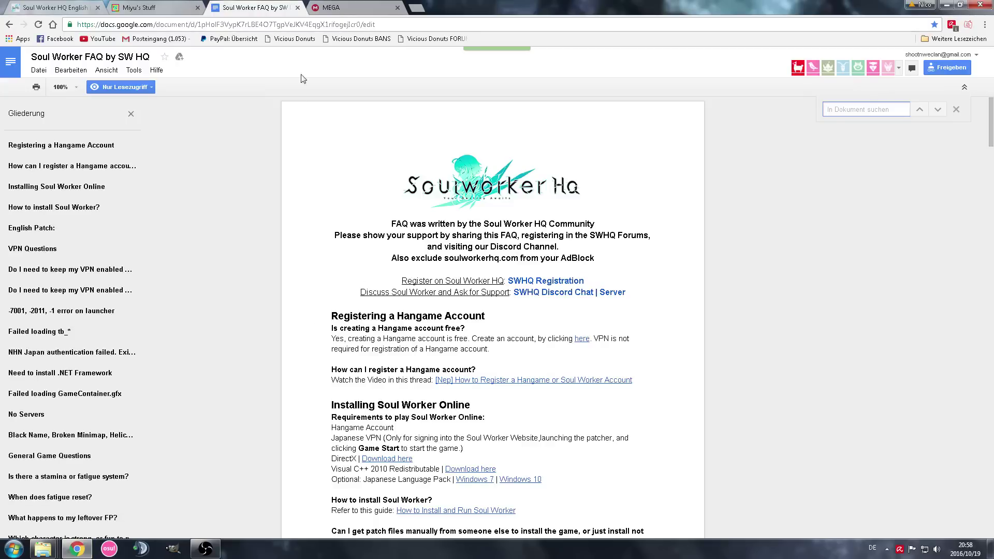
scroll(469, 236, down, 1)
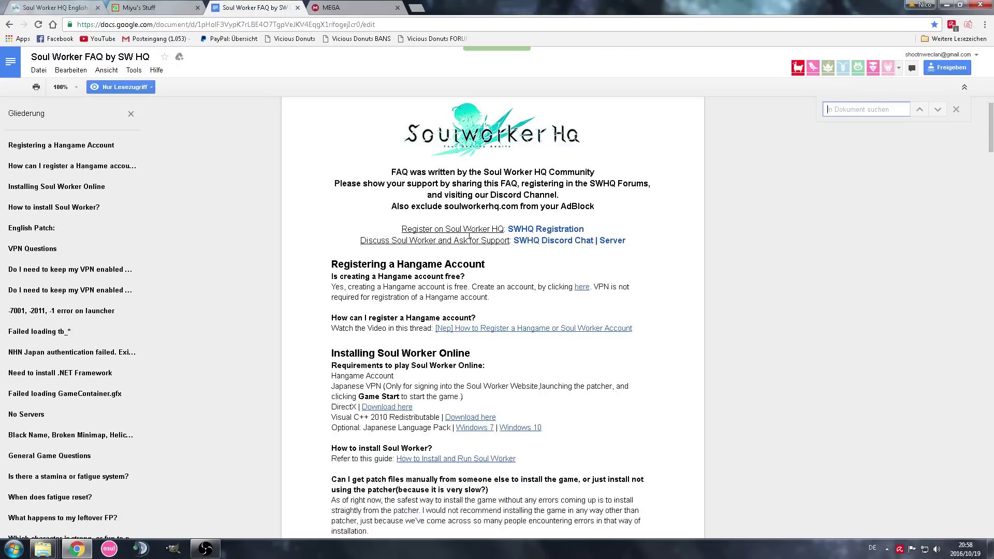
scroll(469, 235, down, 9)
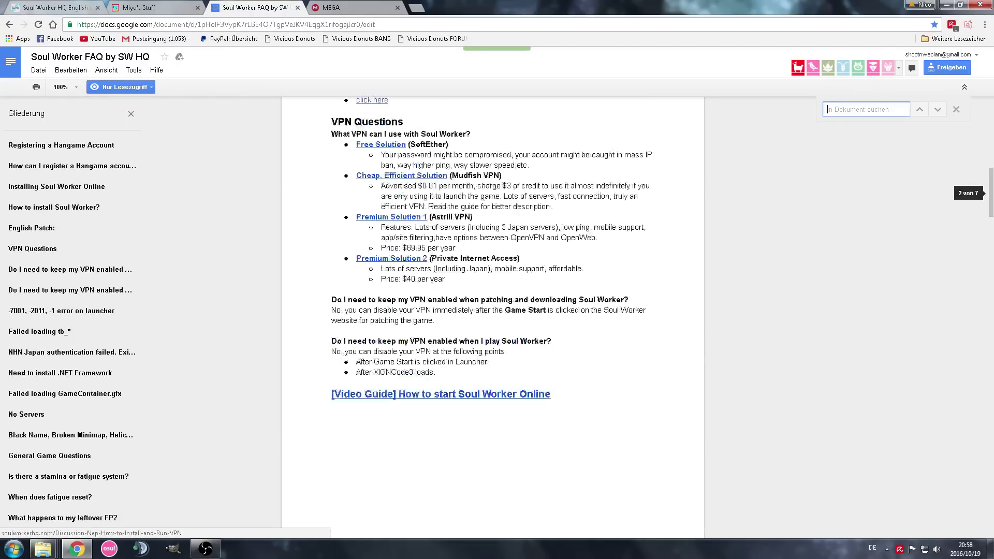
scroll(432, 250, down, 18)
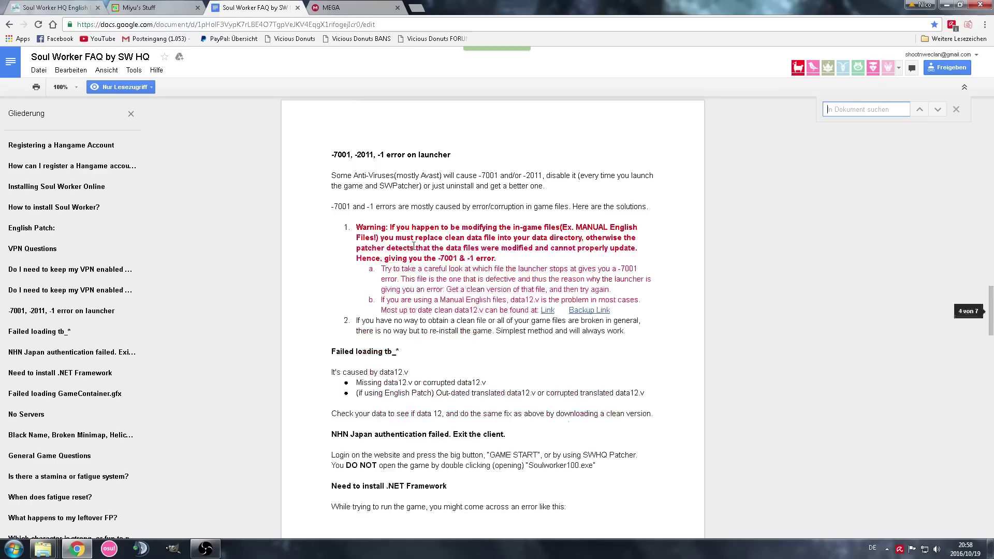
scroll(413, 247, down, 8)
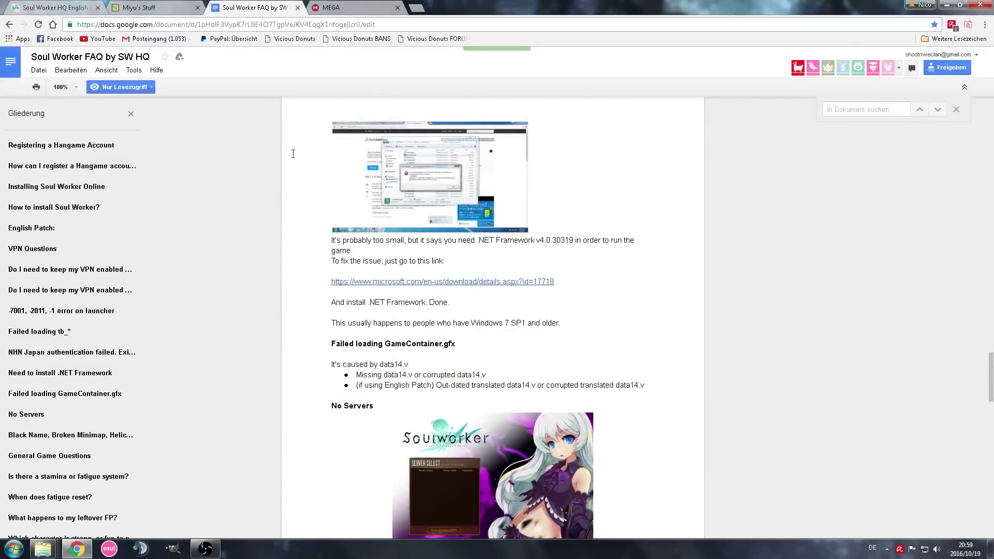
scroll(468, 182, up, 10)
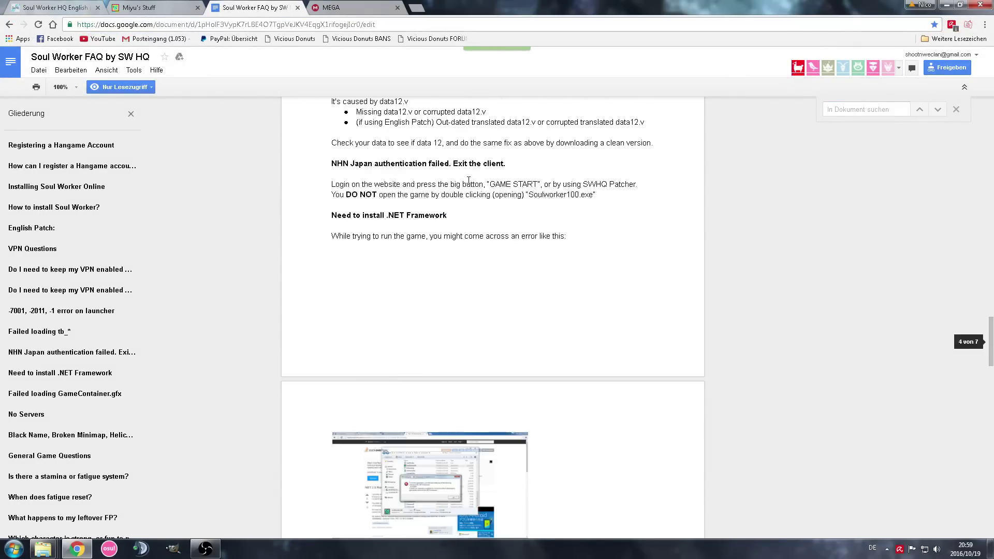
scroll(468, 182, up, 20)
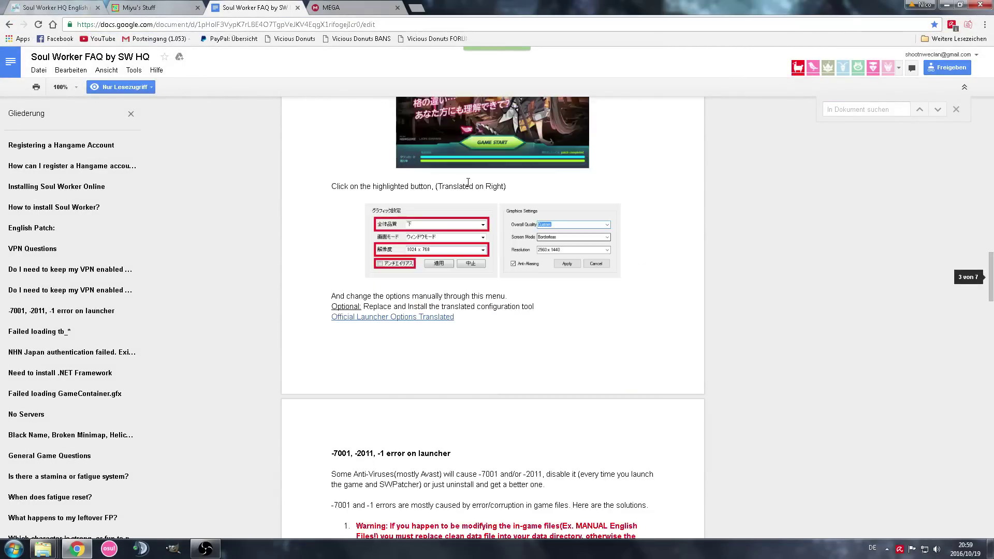
scroll(465, 184, up, 15)
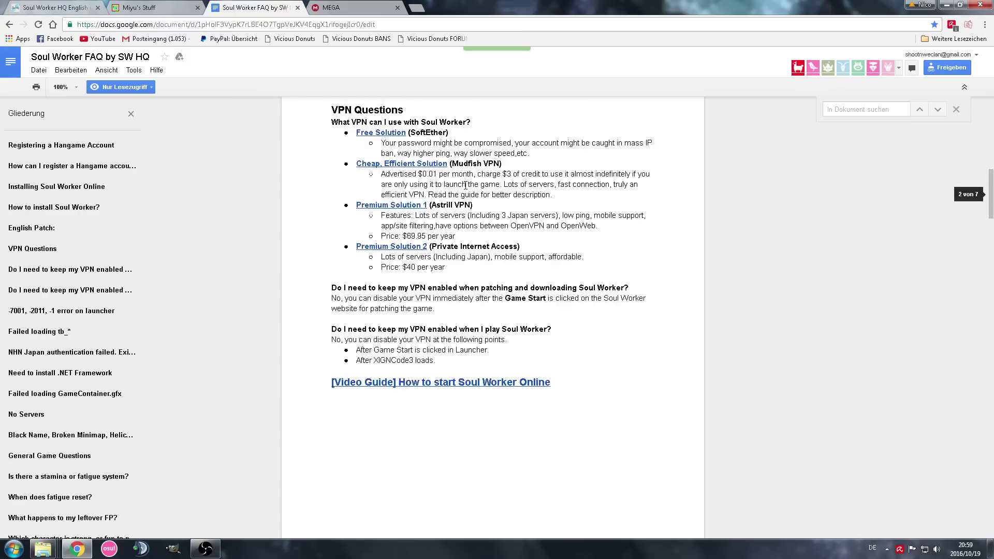
scroll(465, 185, up, 2)
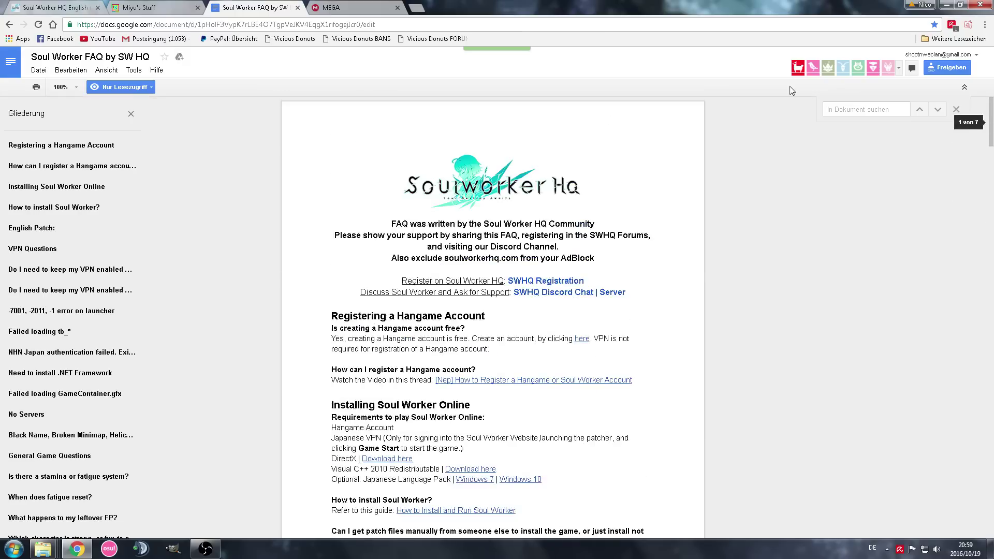
click(947, 4)
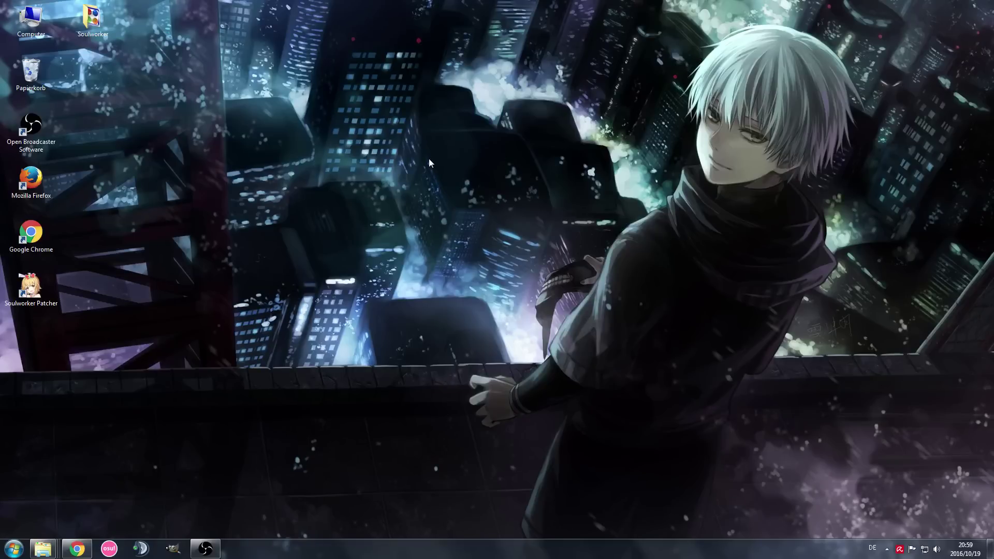